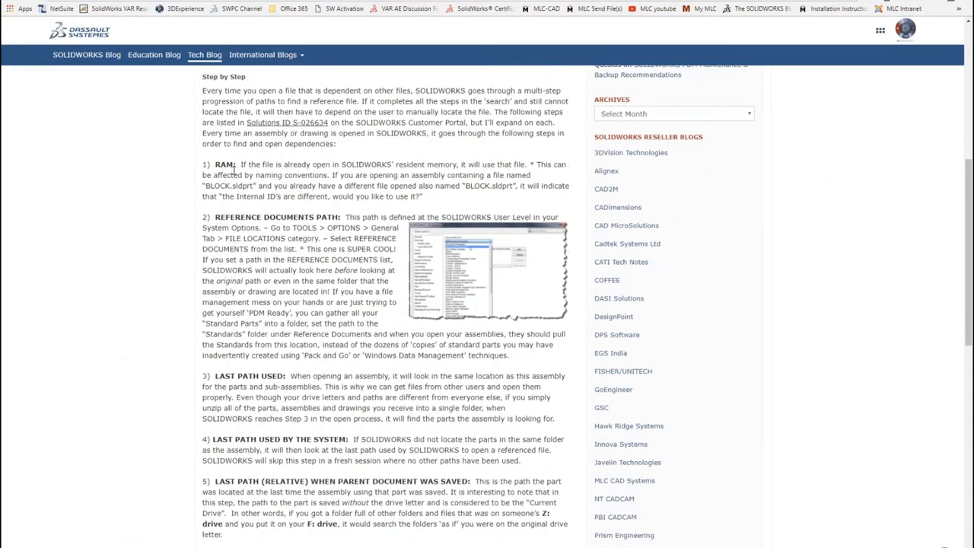
Review the file search order article, then examine the Referenced Documents folder list in the File Locations system options
scroll(235, 169, down, 5)
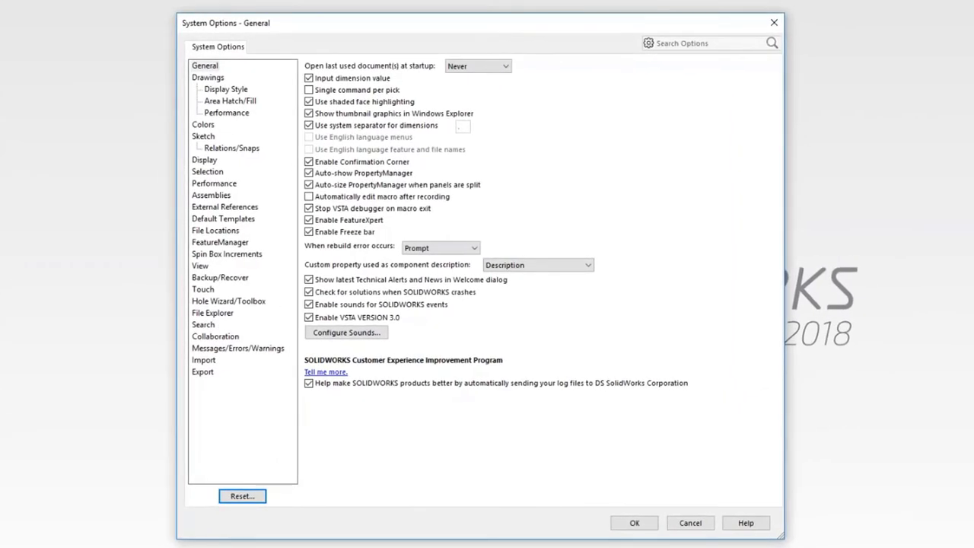
click(233, 231)
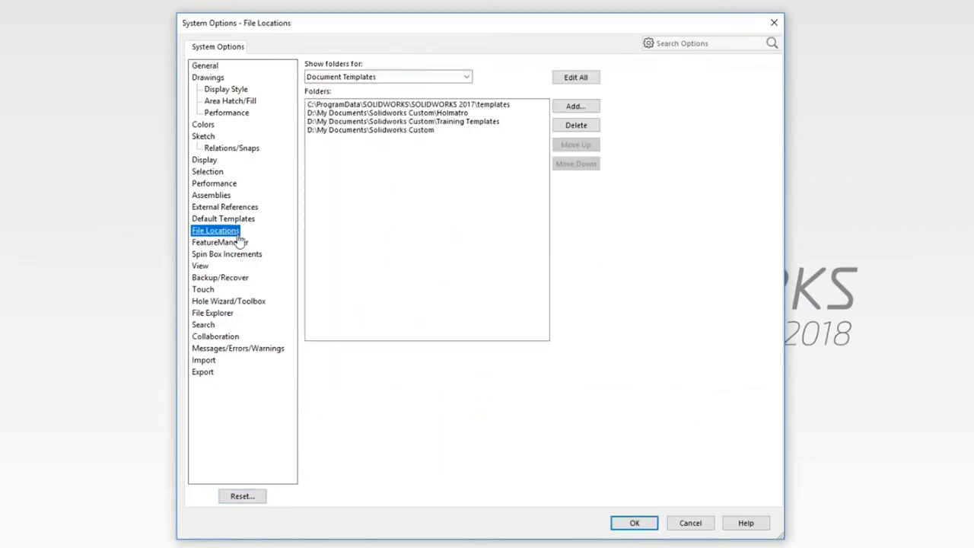
click(468, 77)
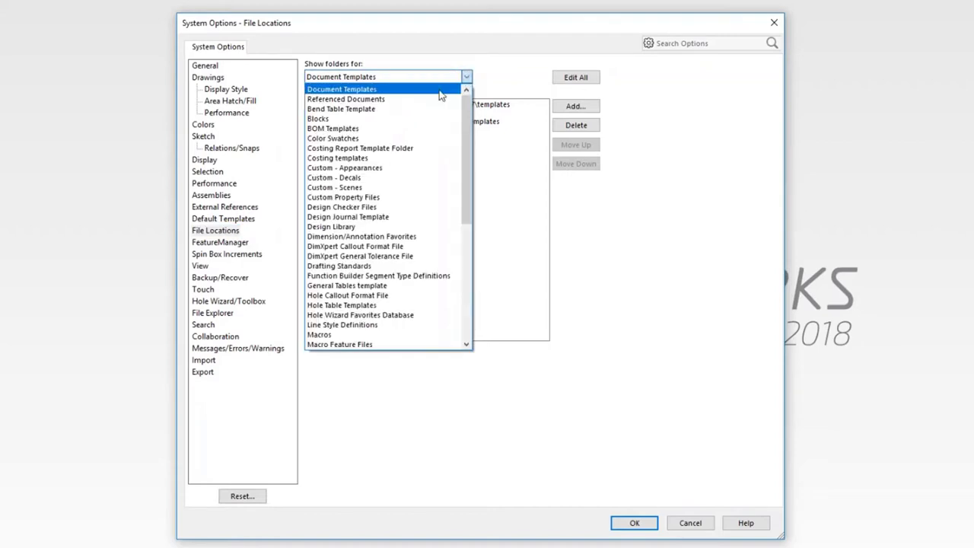
click(418, 99)
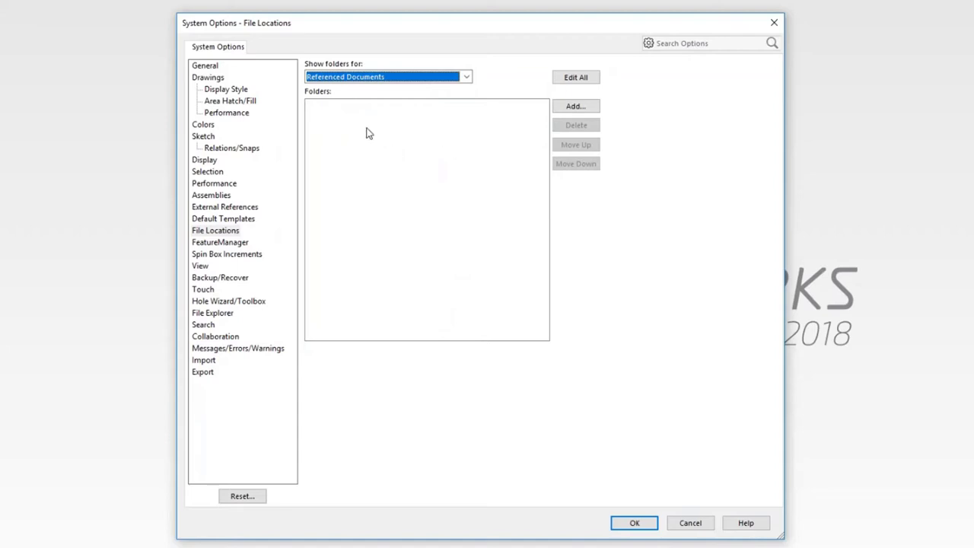
click(775, 25)
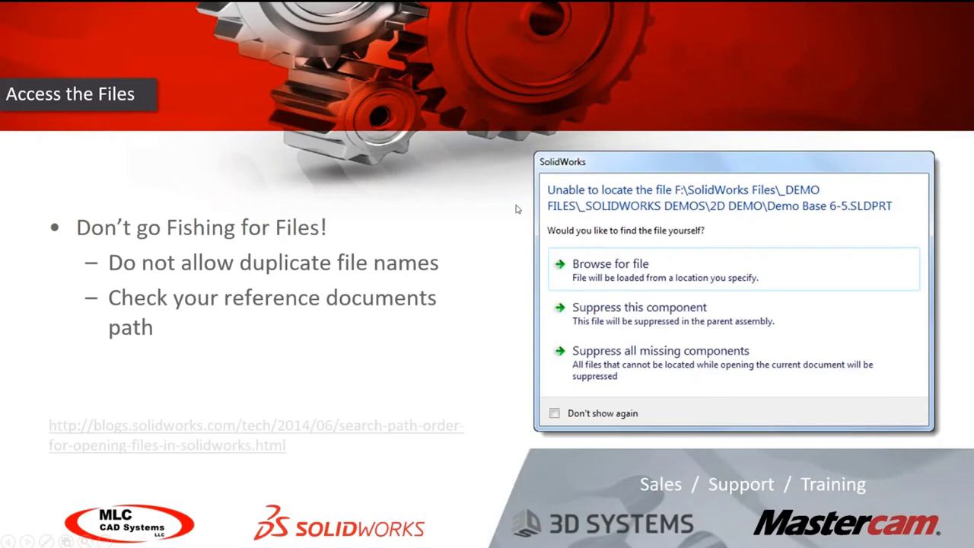
Switch from the slides to SOLIDWORKS and examine the Messages/Errors/Warnings page of the system options
key(Right)
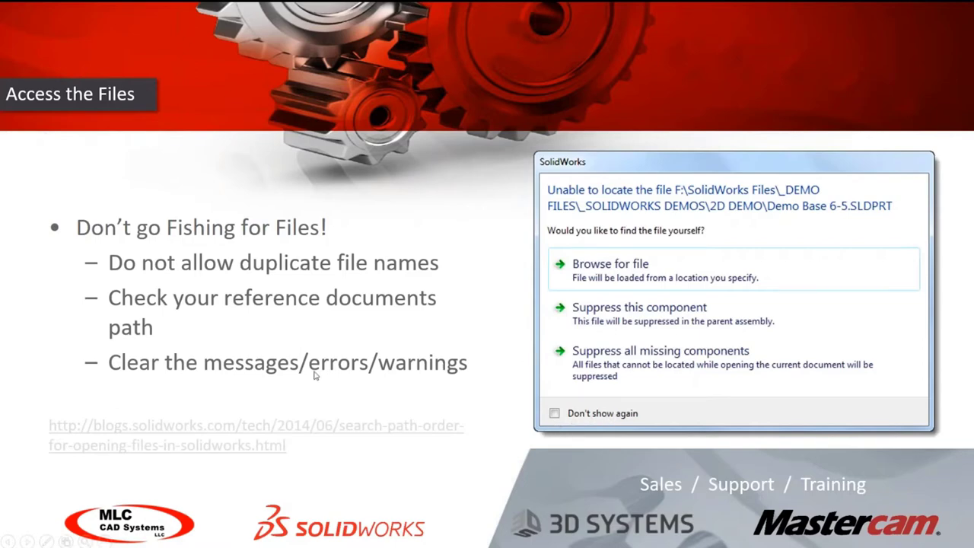
key(alt+Tab)
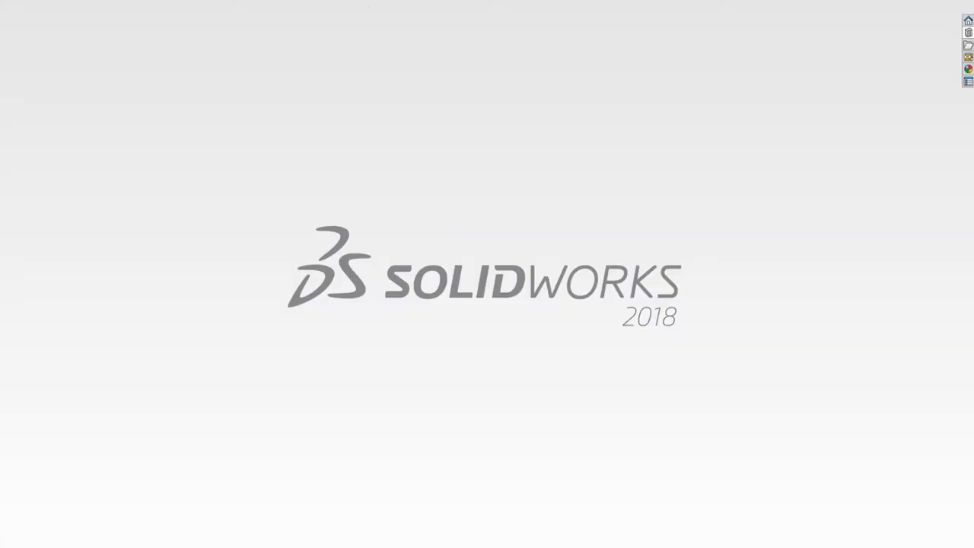
click(377, 1)
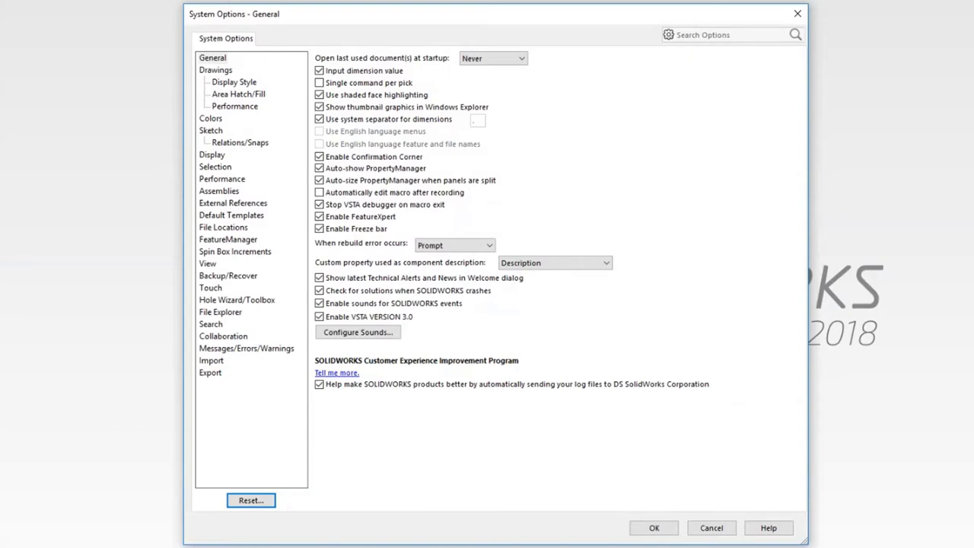
click(268, 347)
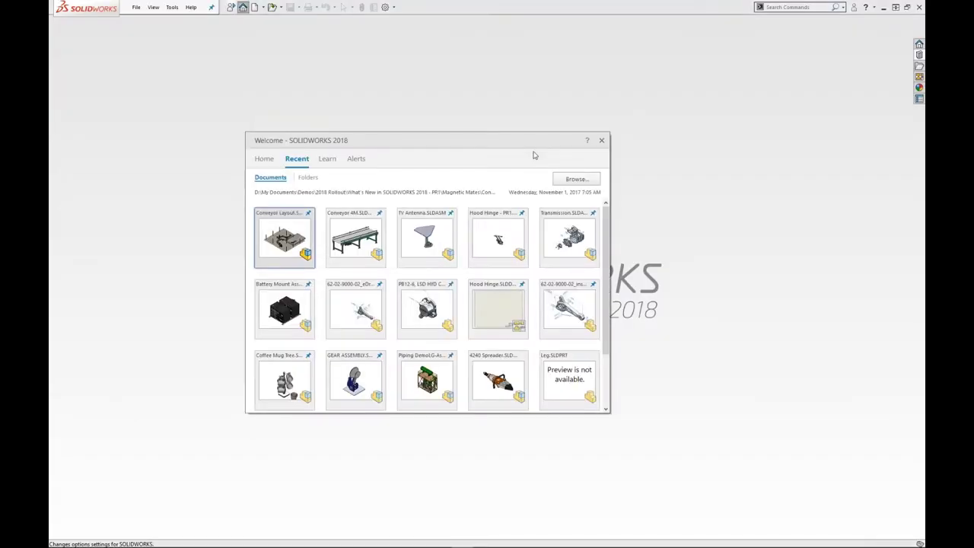
Open the recent assembly Piping DemoLG-Assem.SLDASM and dismiss its open summary
click(451, 406)
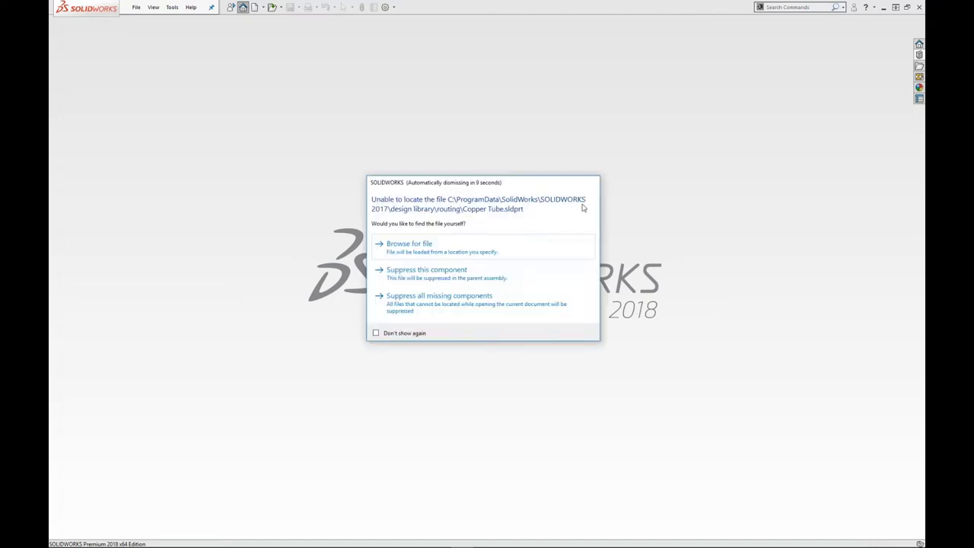
drag(484, 187, 692, 114)
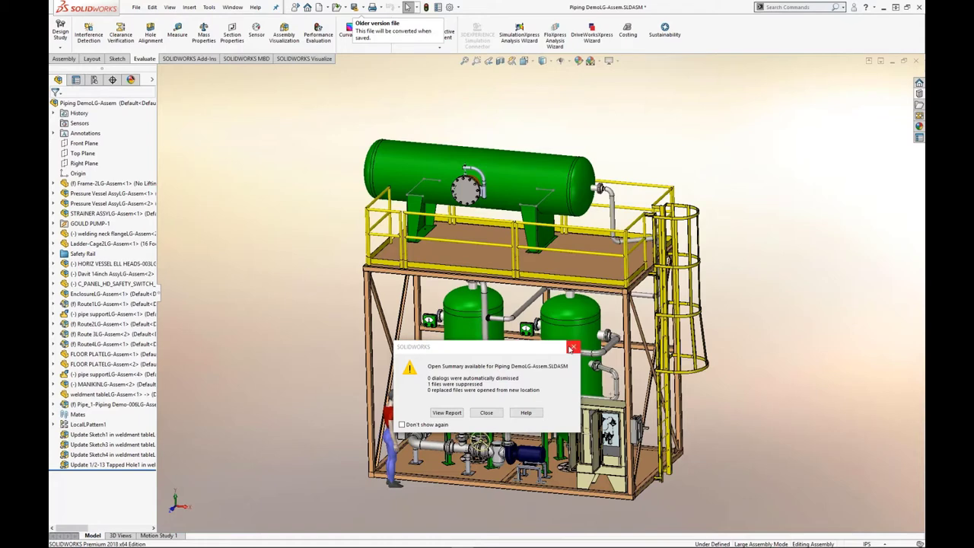
click(568, 347)
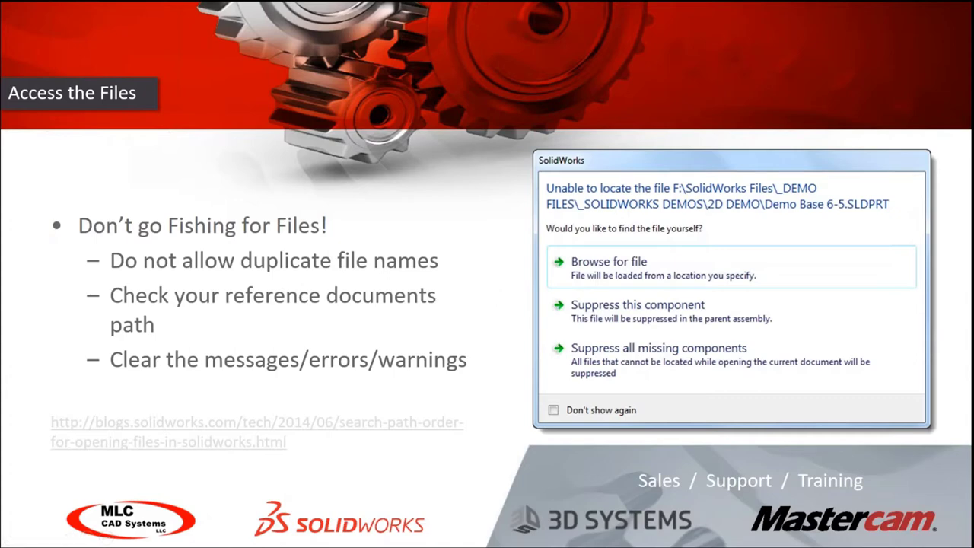
key(Right)
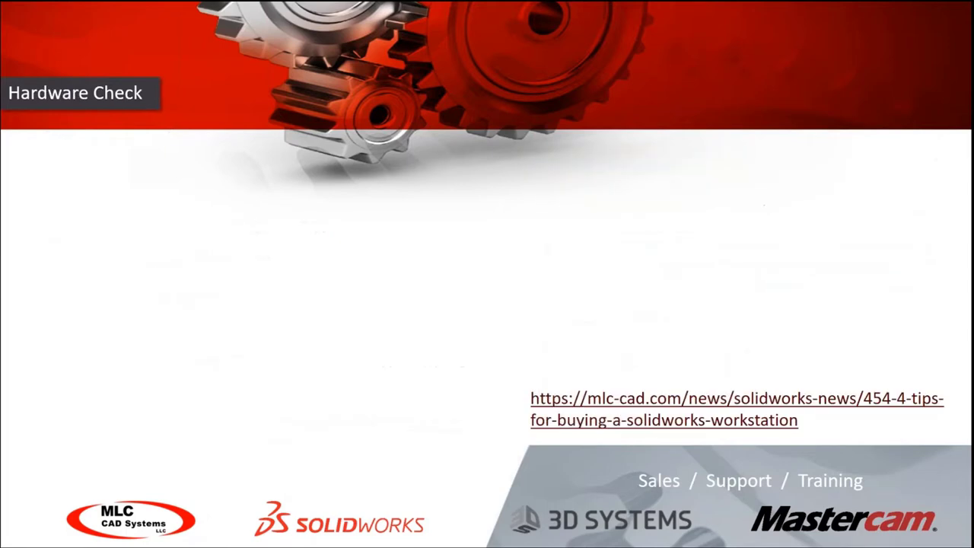
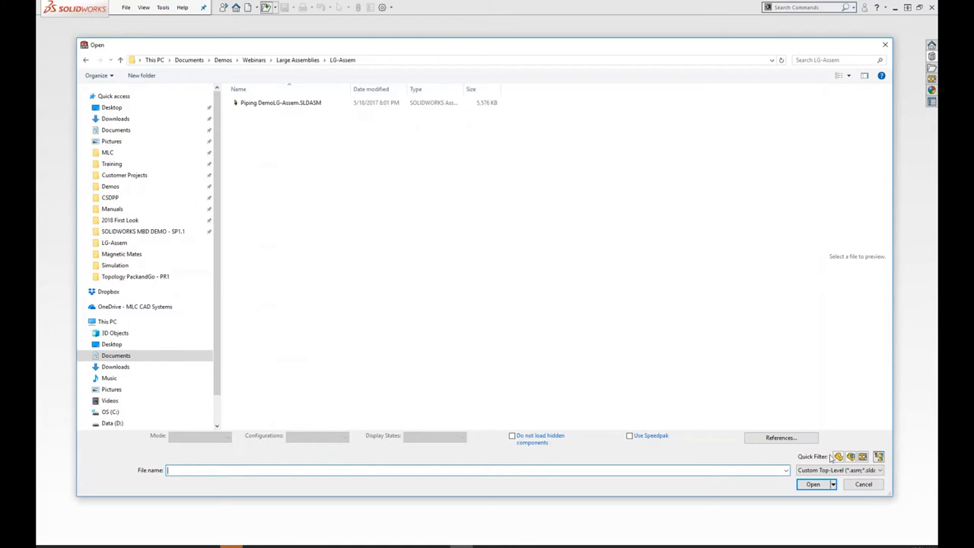
Open Piping DemoLG-Assem.SLDASM from the LG-Assem folder with its configuration choice set to <Advanced>
click(277, 104)
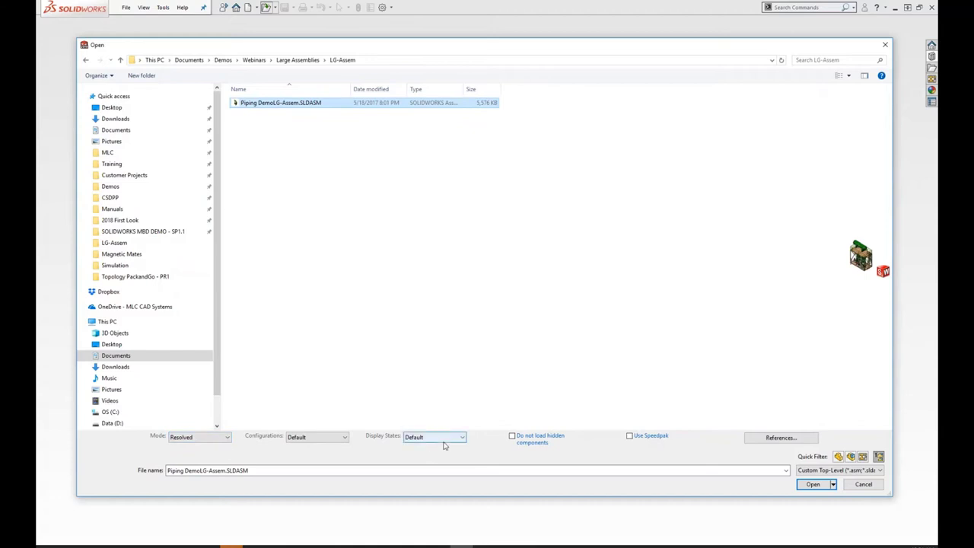
click(336, 437)
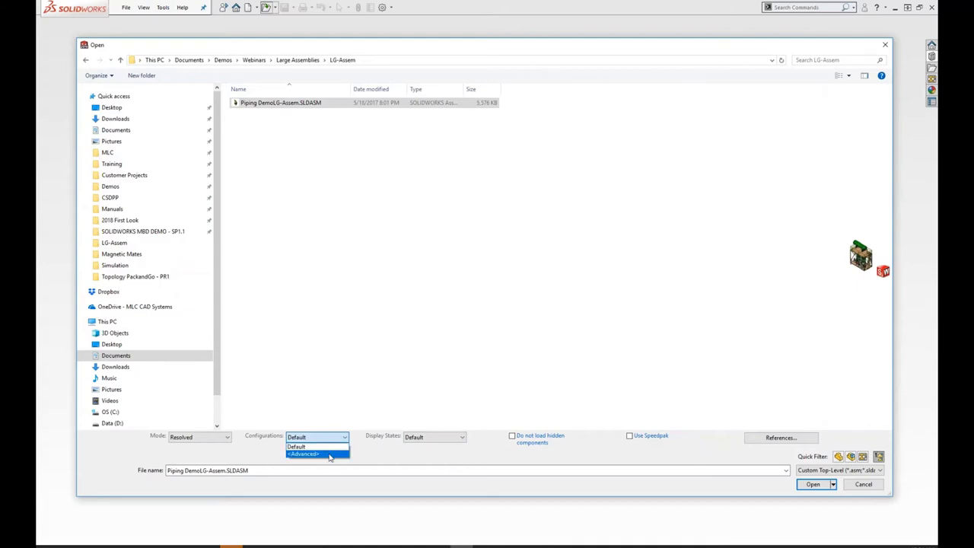
click(330, 454)
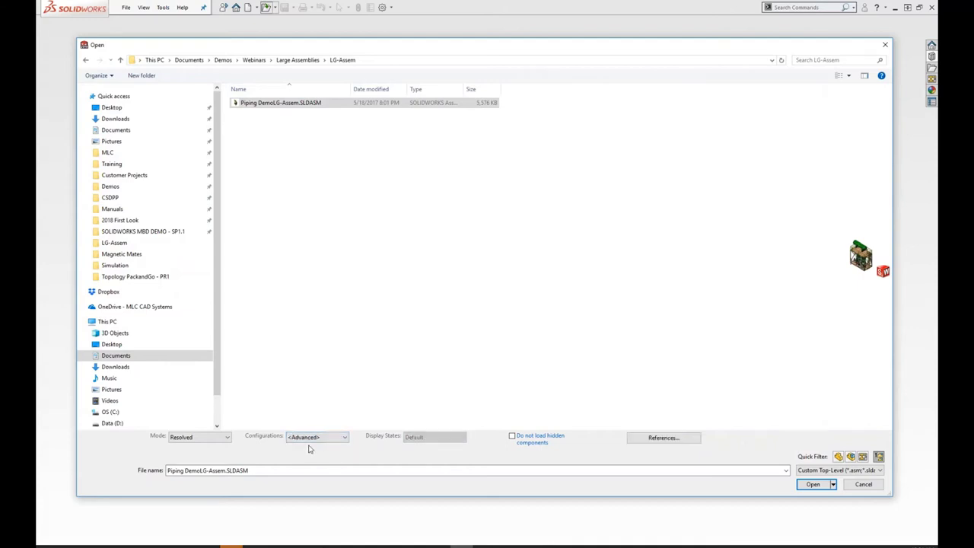
click(808, 487)
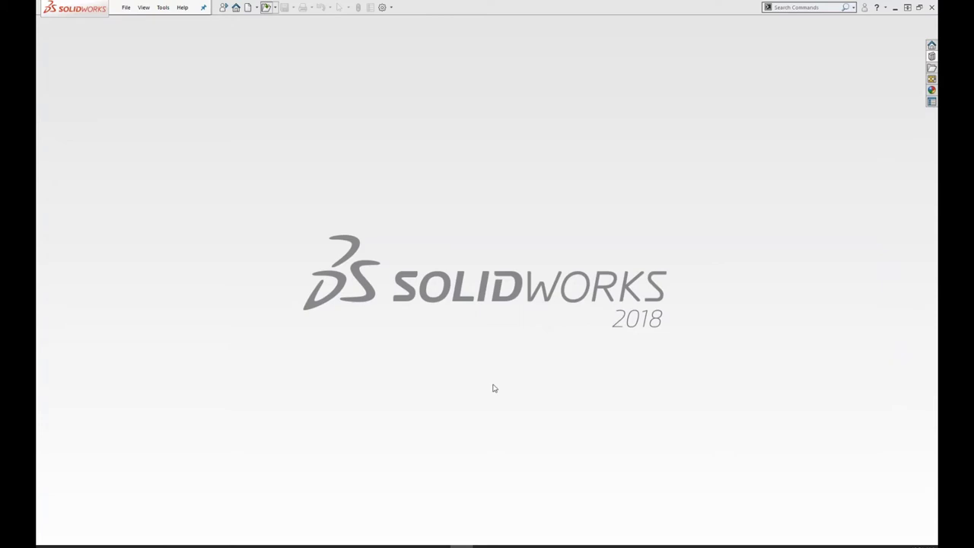
Create a new configuration named "Suppressed" showing the assembly structure only, and rebuild the document as it loads
drag(371, 212, 400, 138)
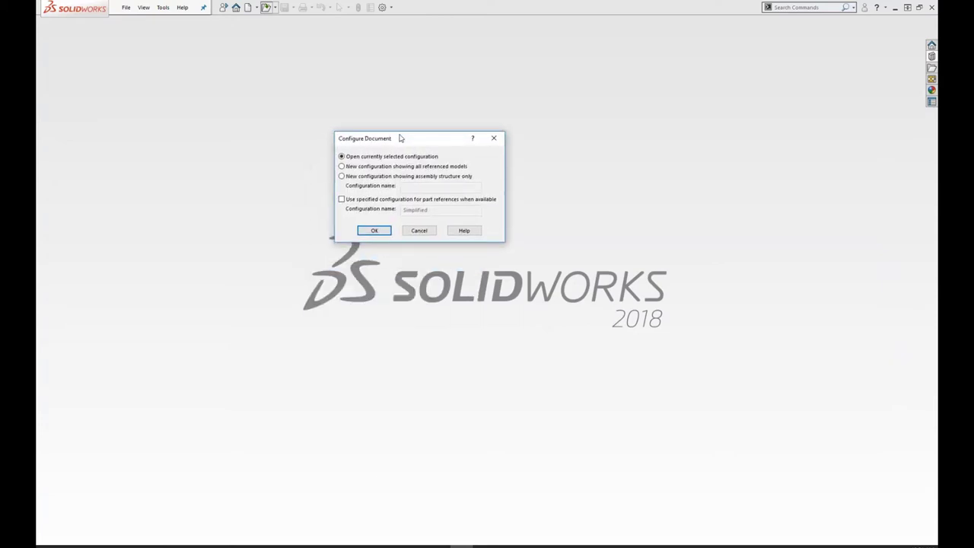
click(345, 178)
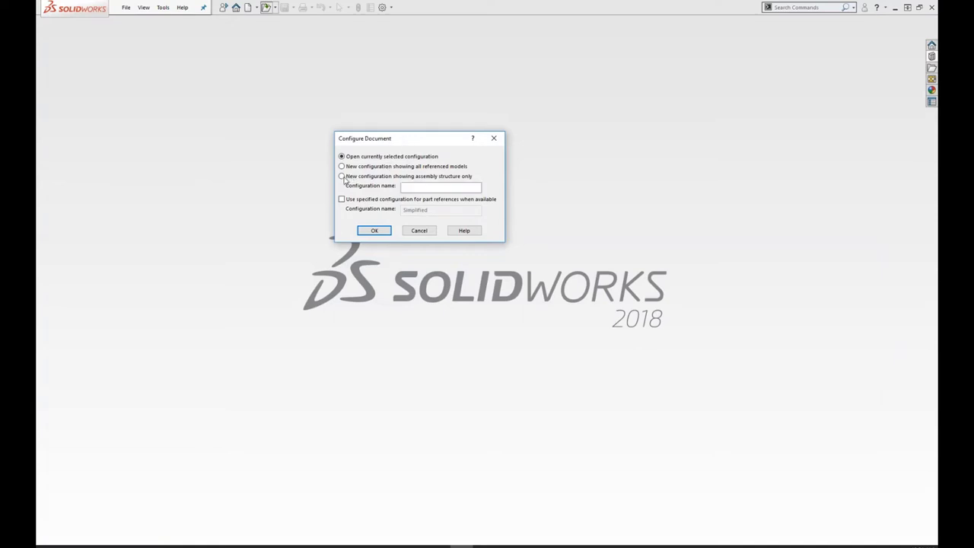
click(455, 186)
text(Suppressed)
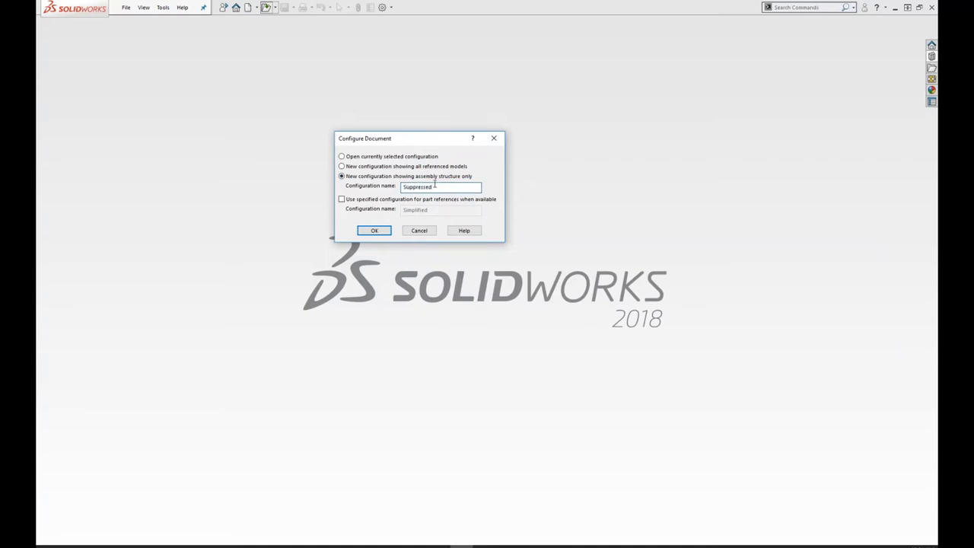
click(387, 233)
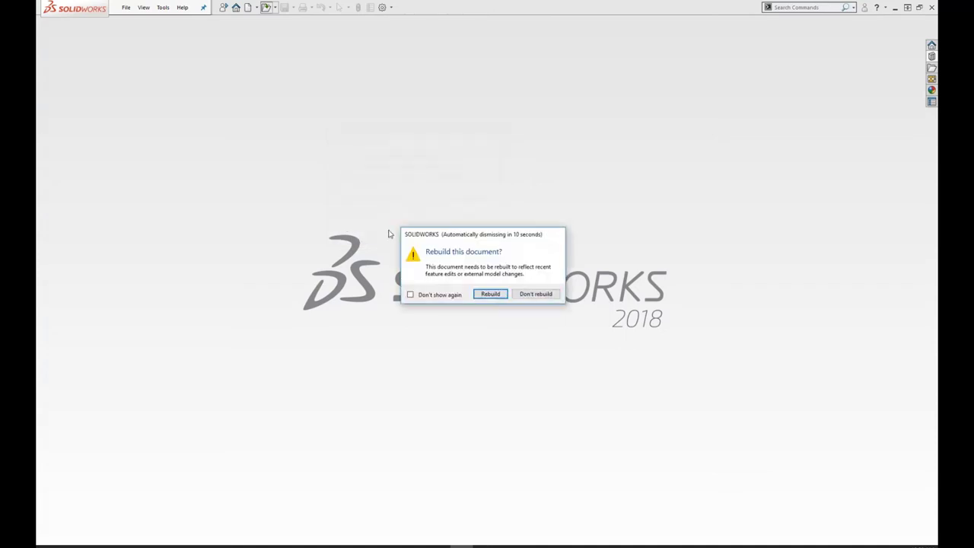
click(505, 292)
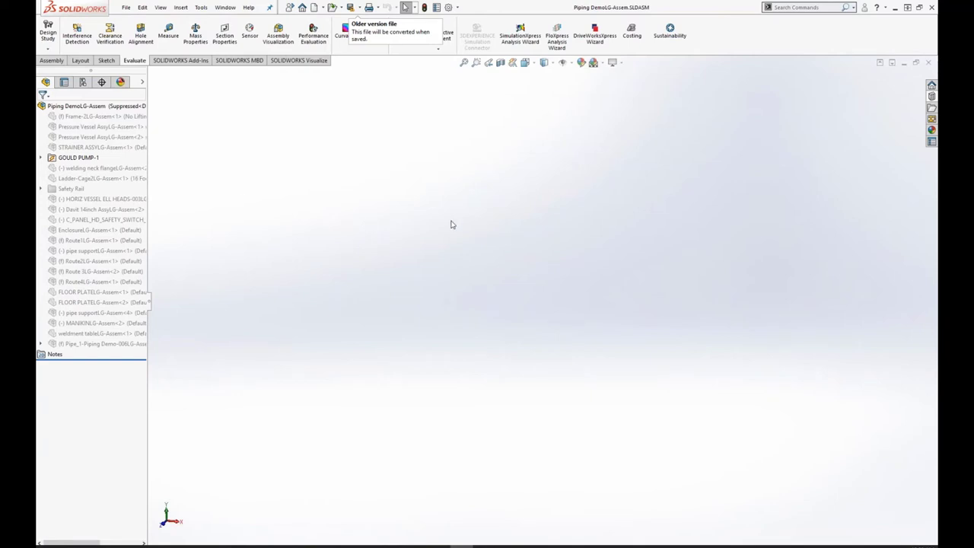
Check the assembly's list of configurations and return to its component tree
click(82, 82)
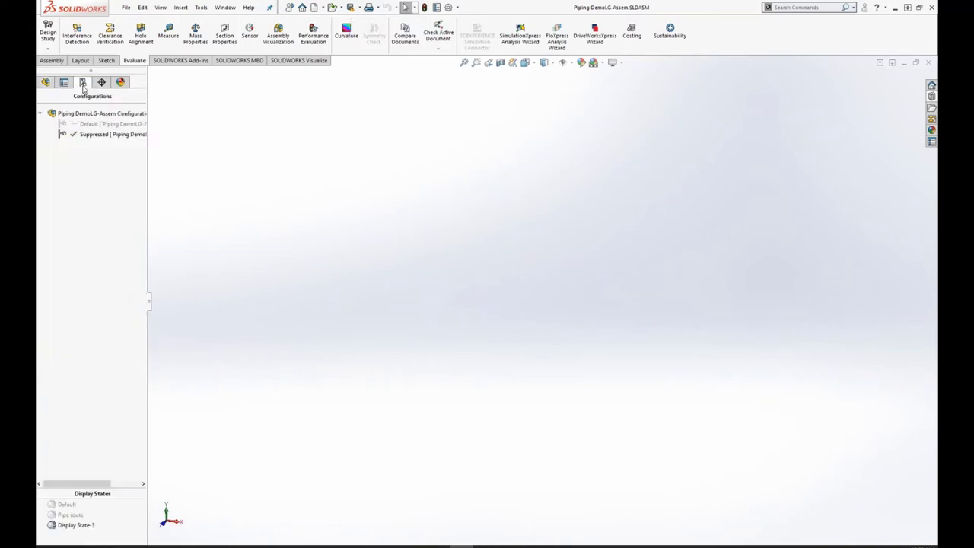
double_click(100, 133)
click(46, 83)
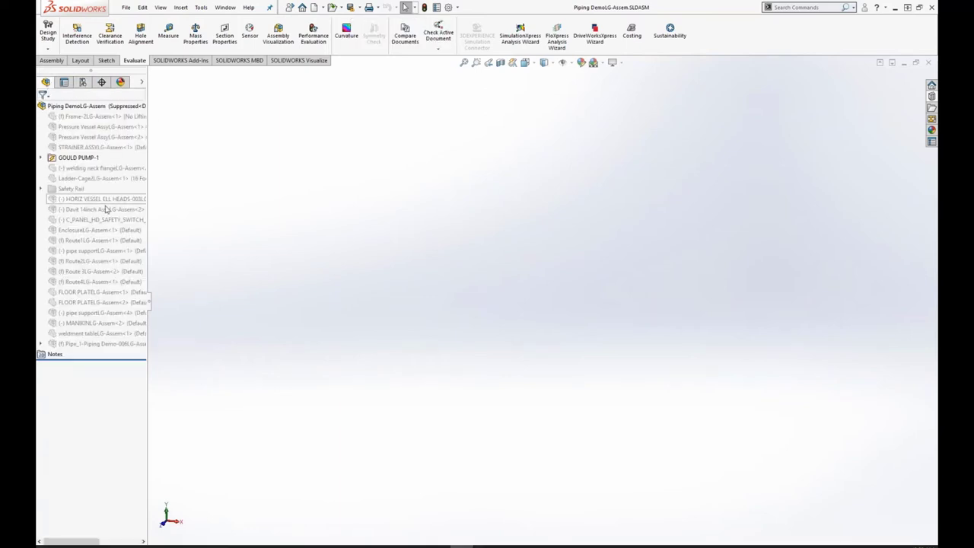
Unsuppress only the weldment tableLG-Assem component in the Suppressed configuration
click(99, 332)
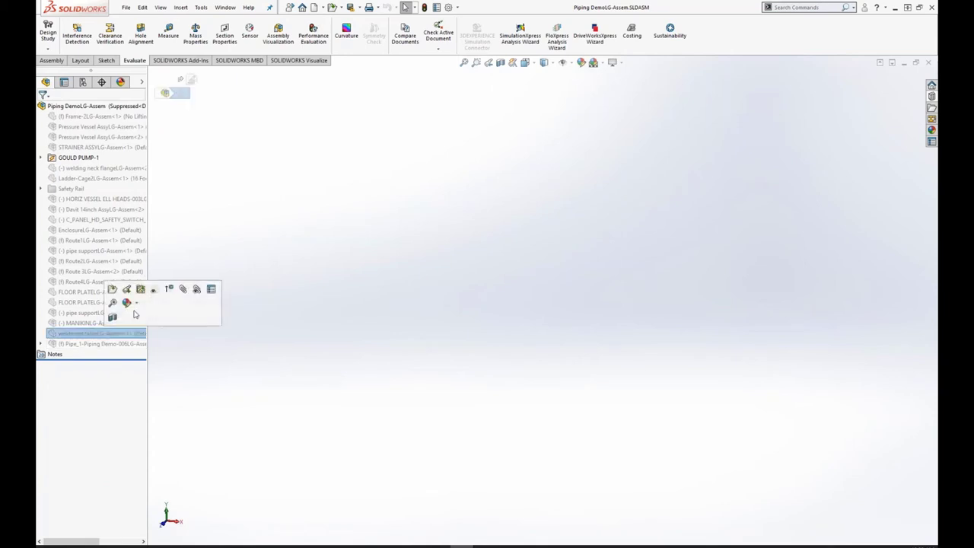
click(169, 290)
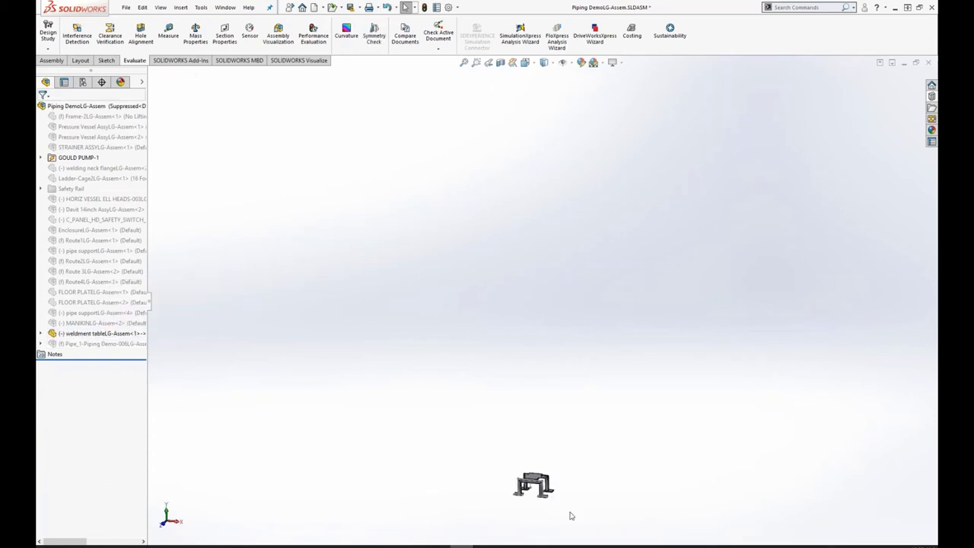
key(f)
scroll(450, 433, up, 5)
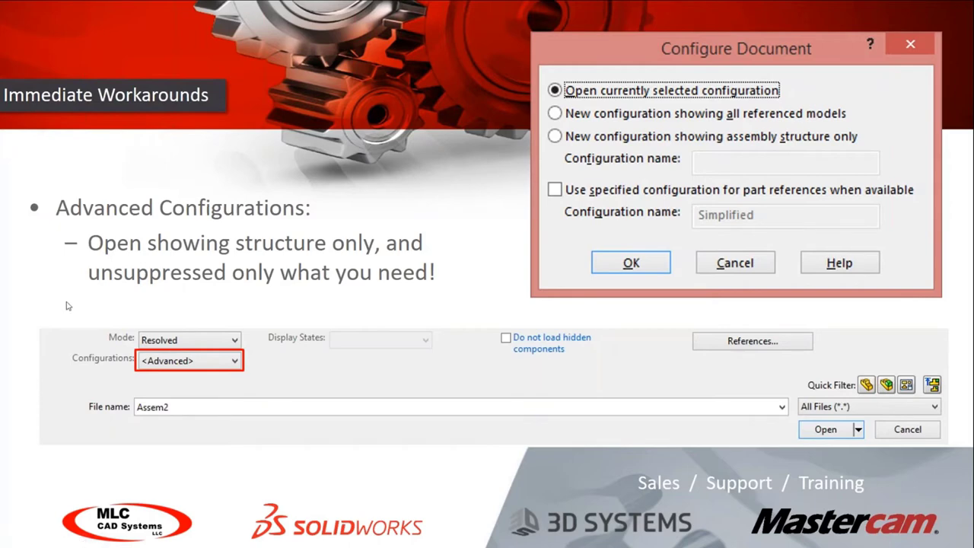
key(Right)
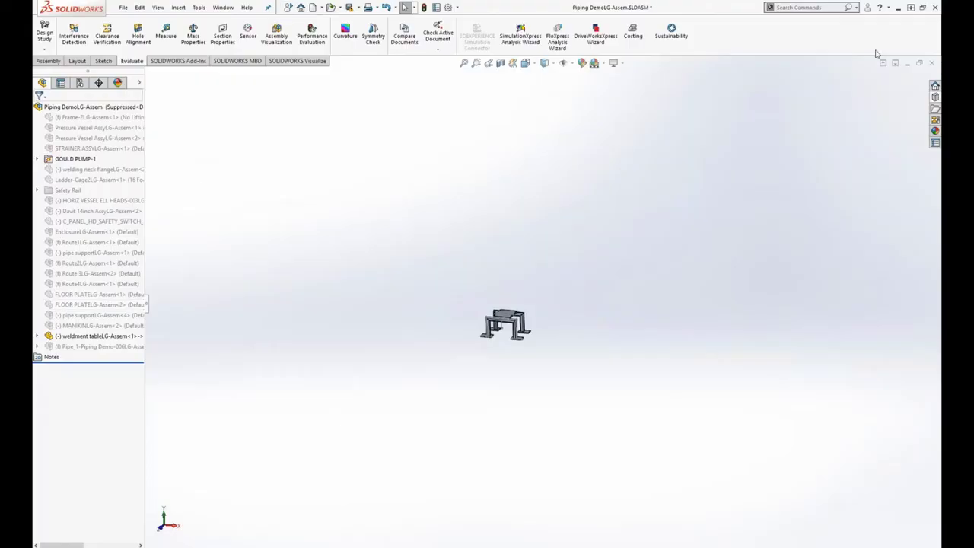
Close the Piping DemoLG-Assem assembly without saving it
click(931, 62)
click(326, 228)
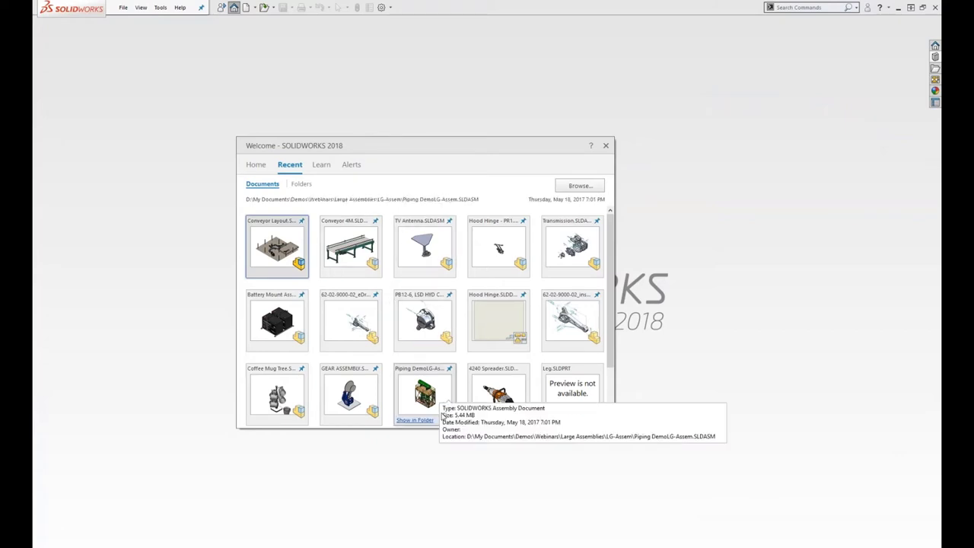
Open Piping DemoLG-Assem.SLDASM from the recent documents in Large Design Review mode
click(449, 422)
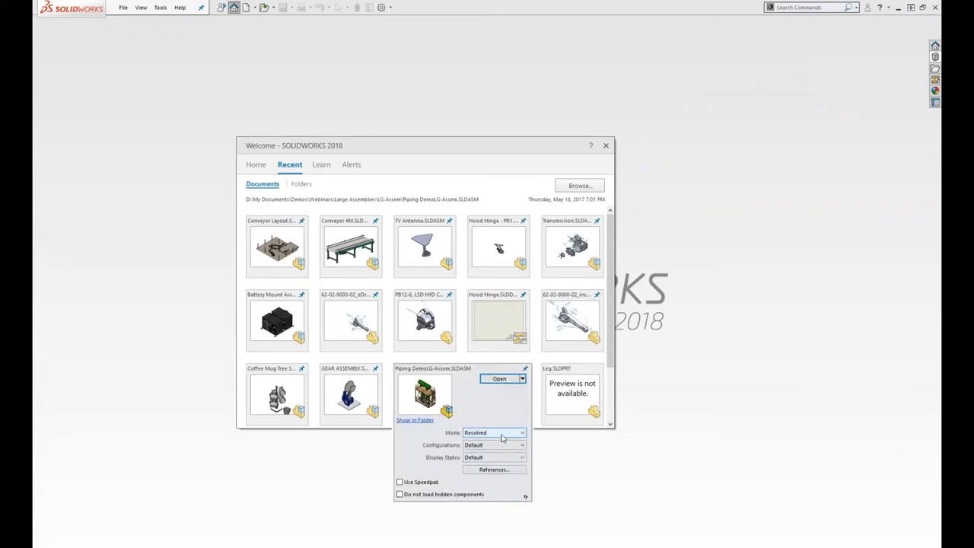
click(504, 446)
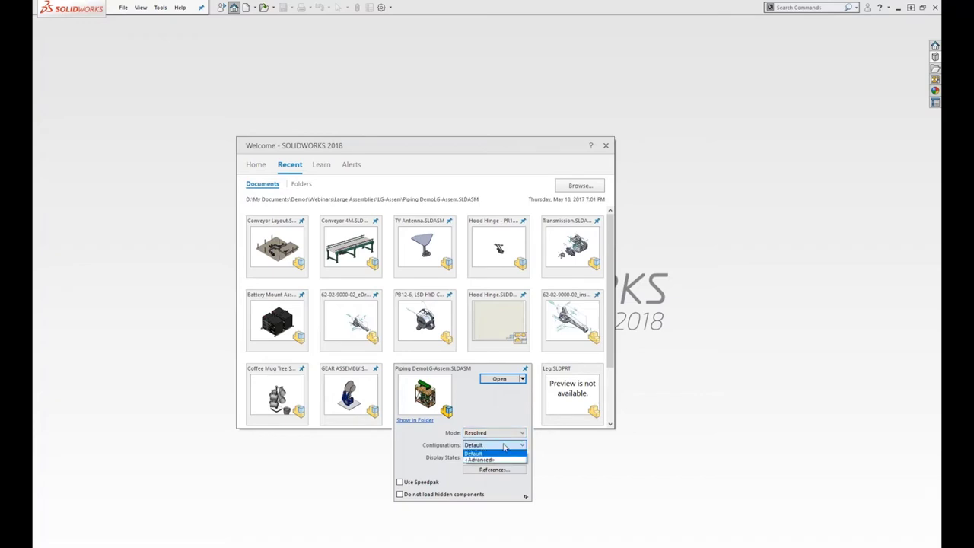
click(504, 446)
click(502, 432)
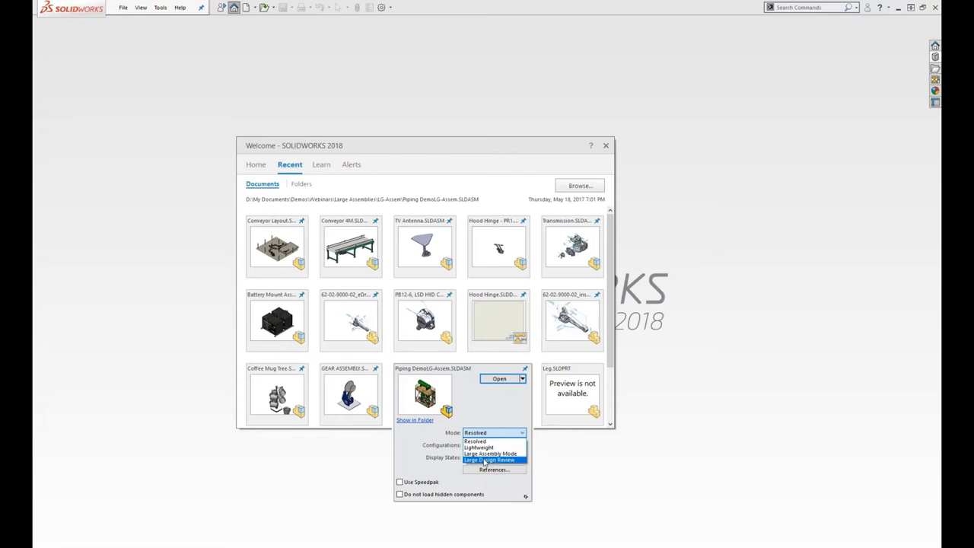
click(484, 459)
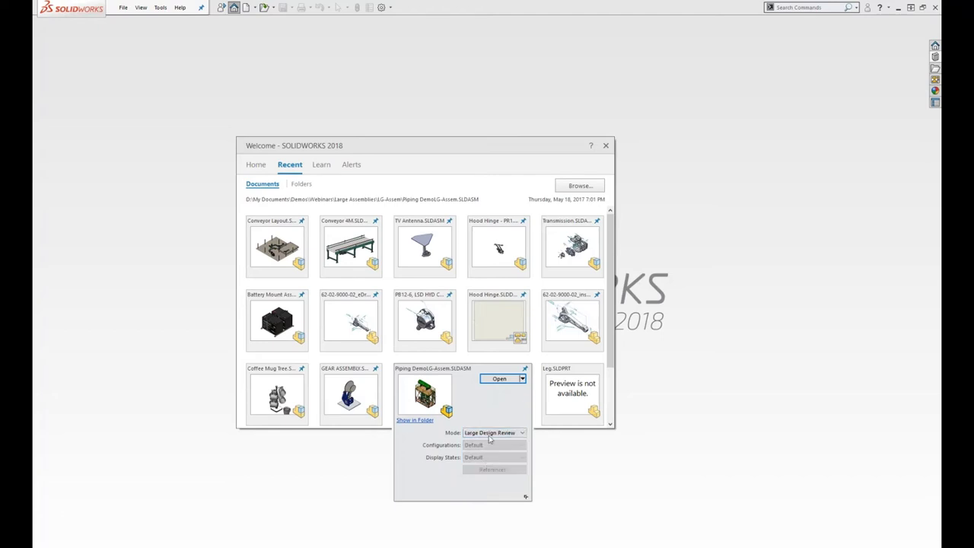
click(499, 379)
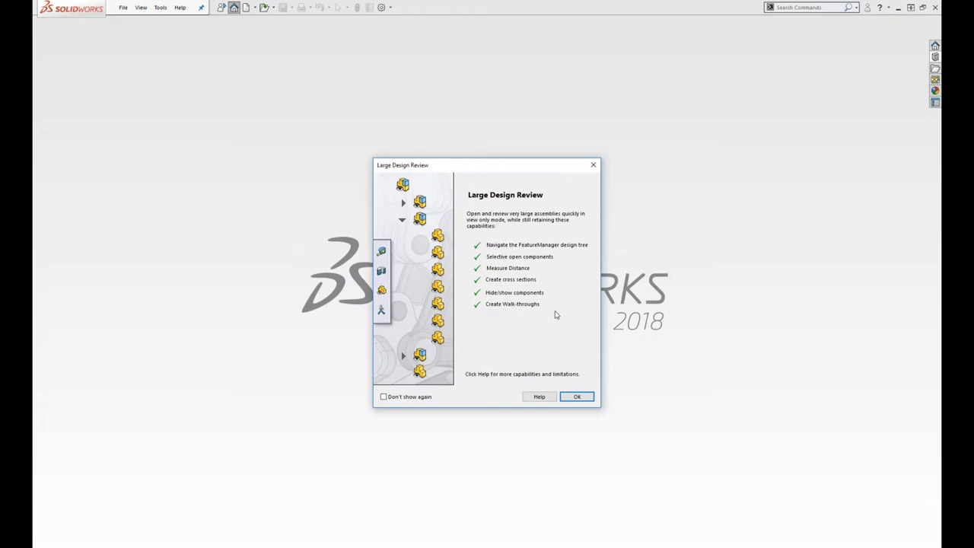
click(573, 396)
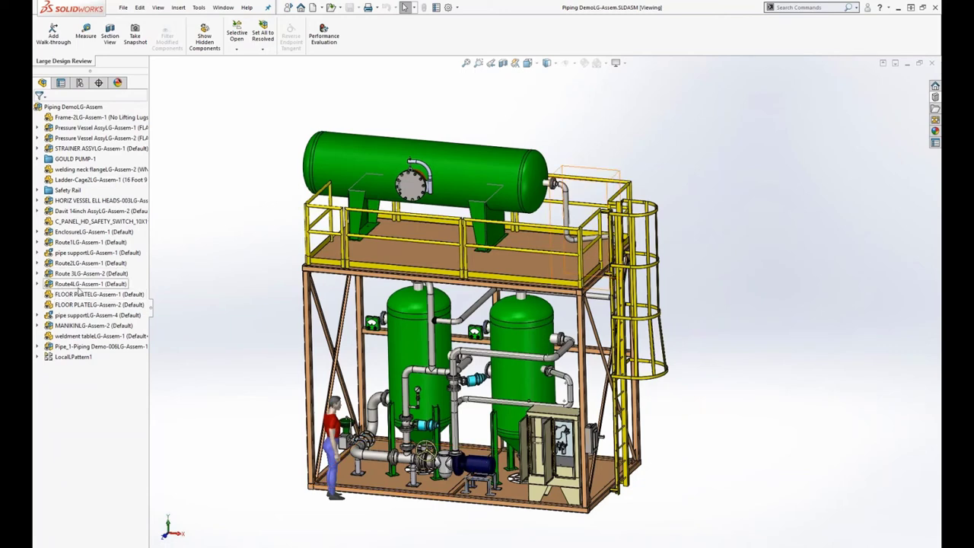
Select the Route4LG-Assem-1 component and check which Selective Open options are offered for it
click(78, 288)
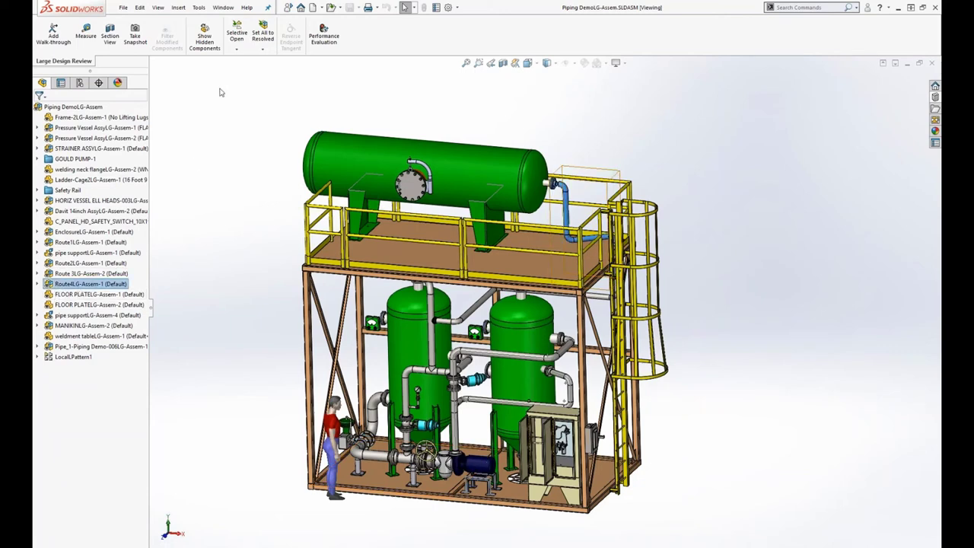
click(237, 49)
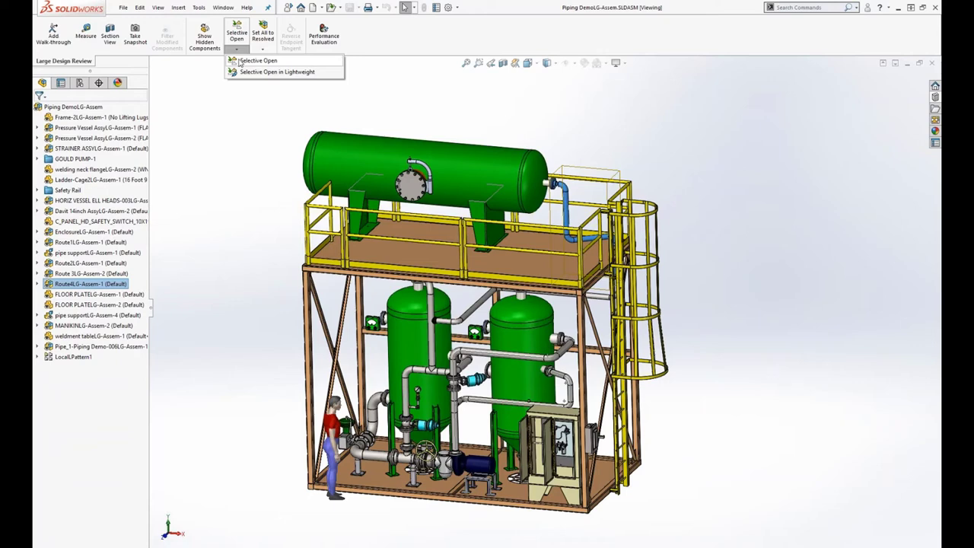
click(223, 153)
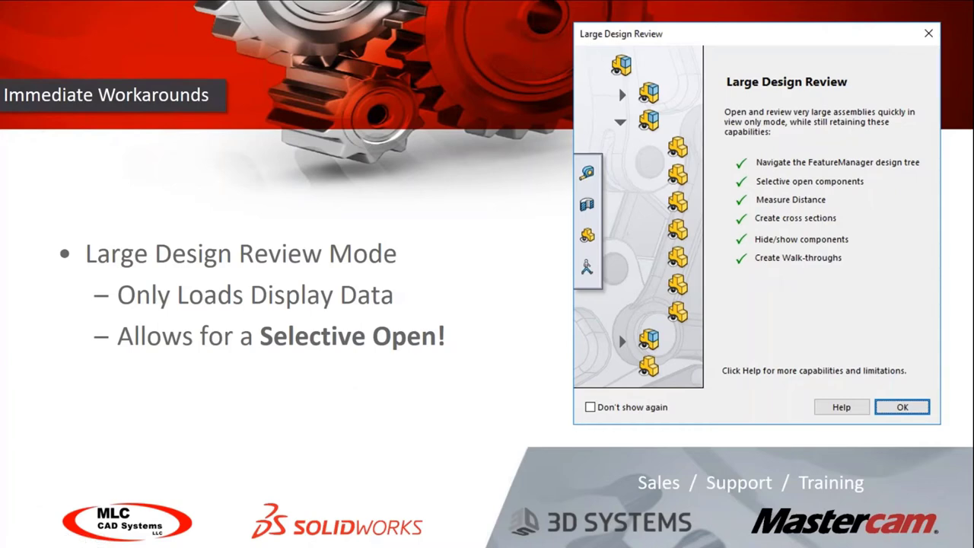
key(Right)
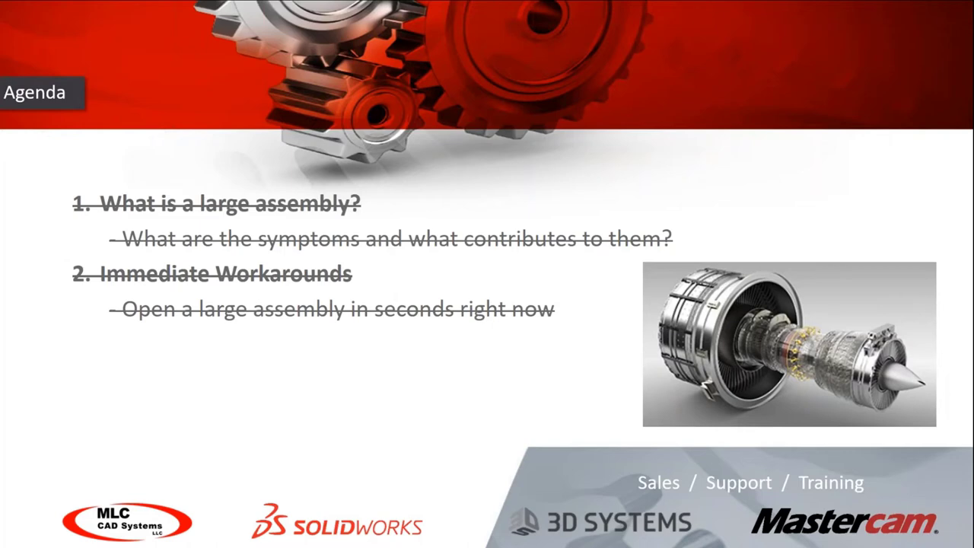
key(Right)
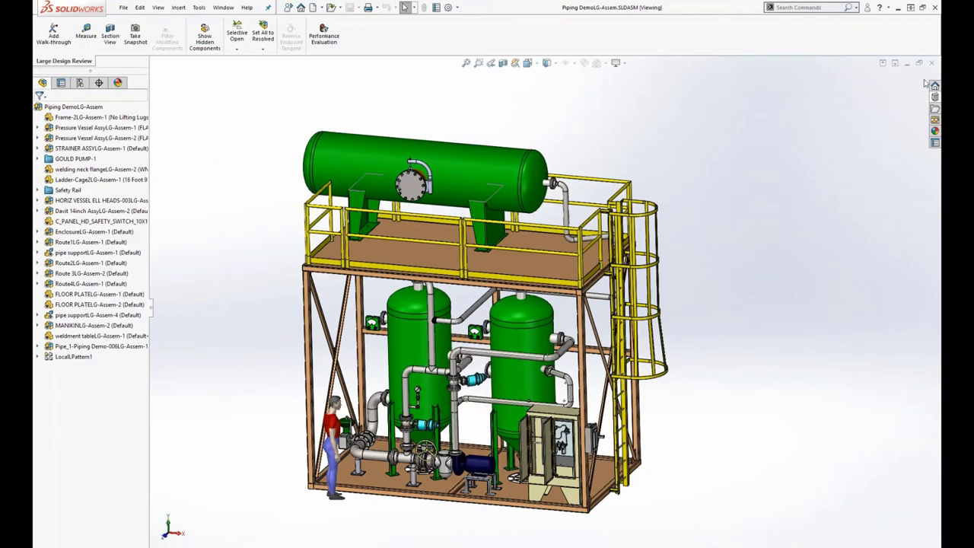
Close the Large Design Review view and reopen Piping DemoLG-Assem.SLDASM in Resolved mode with the Default configuration
click(933, 65)
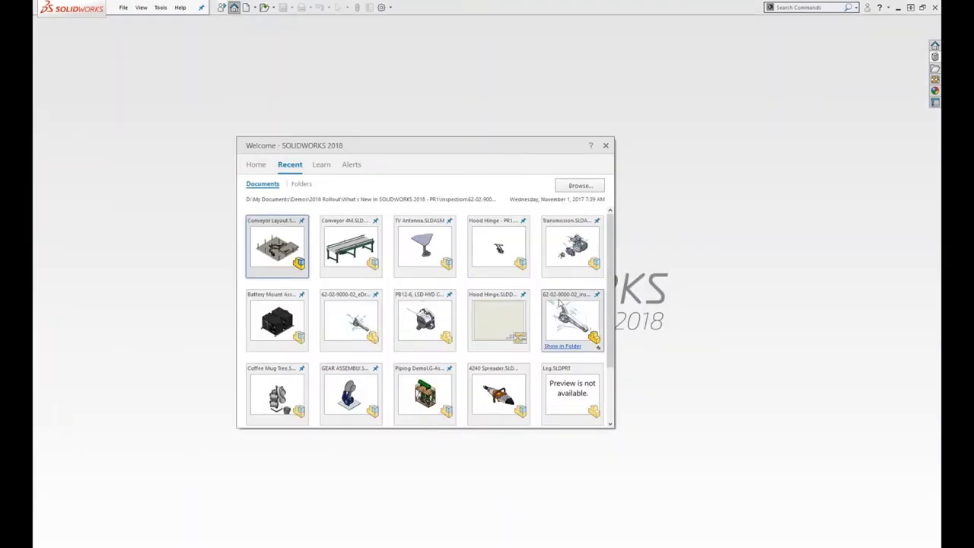
click(451, 422)
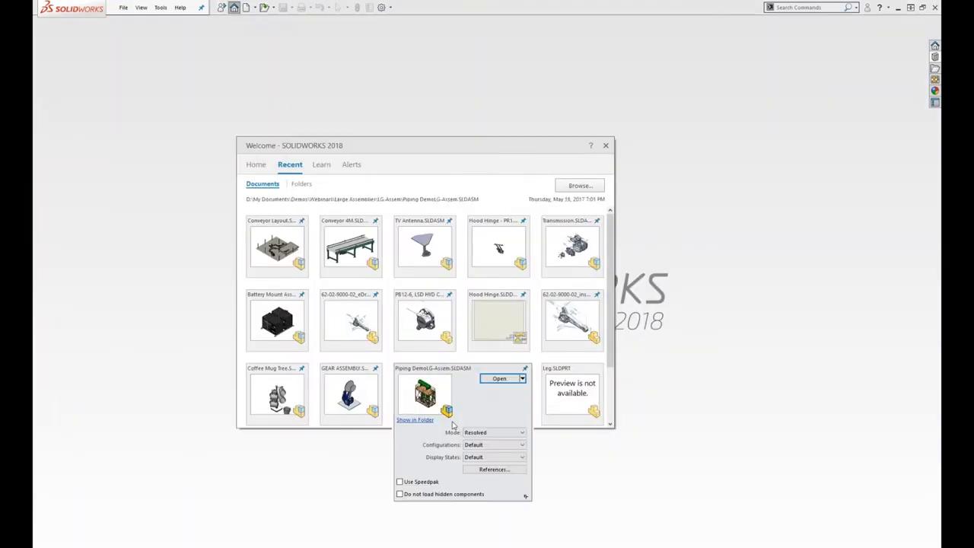
click(493, 434)
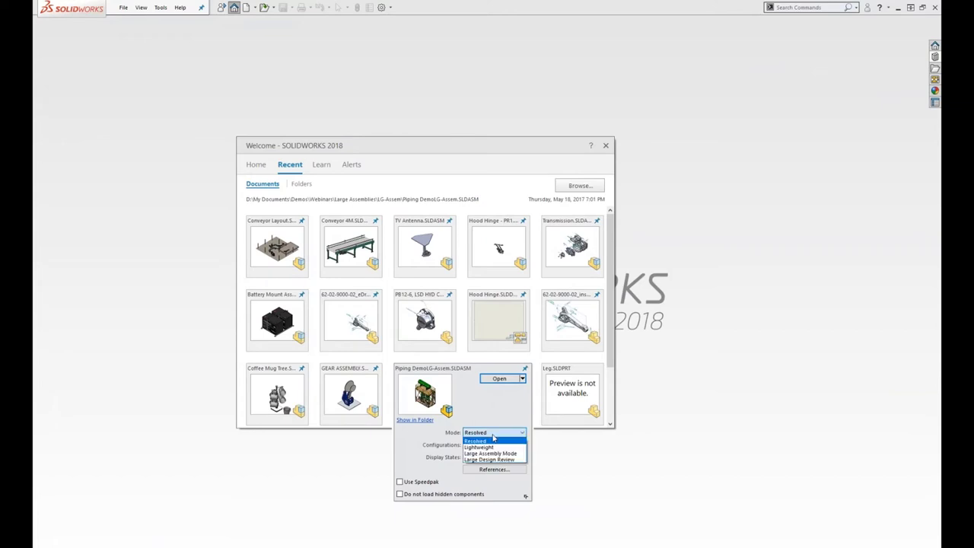
click(511, 409)
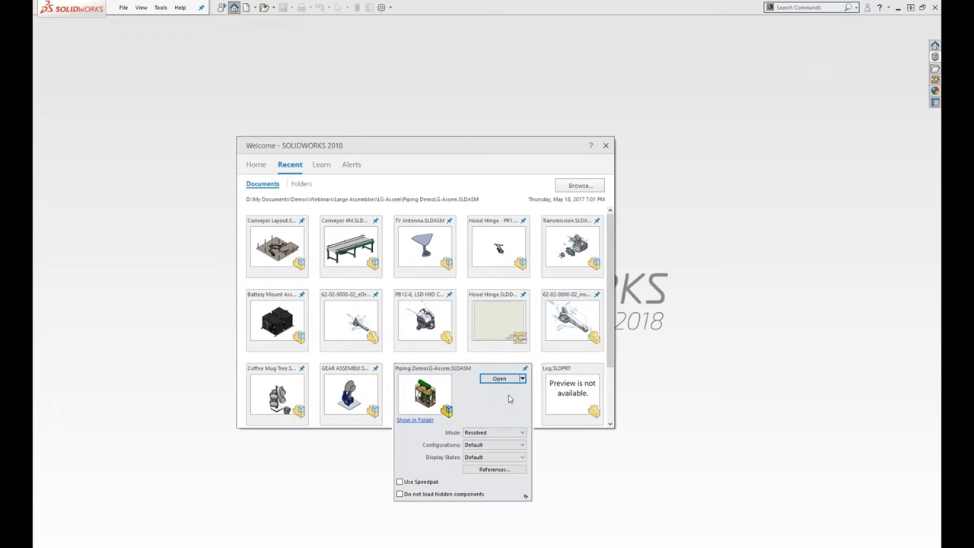
click(500, 379)
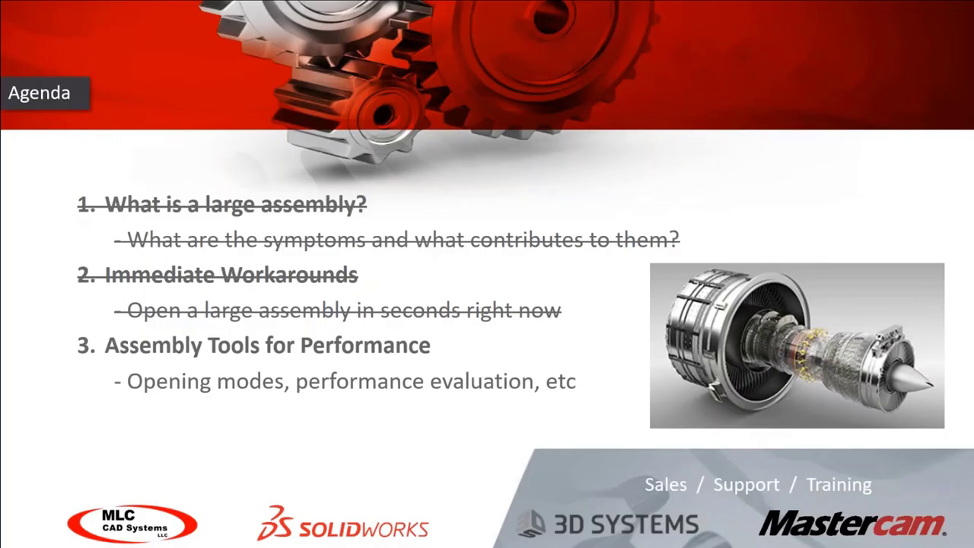
key(Right)
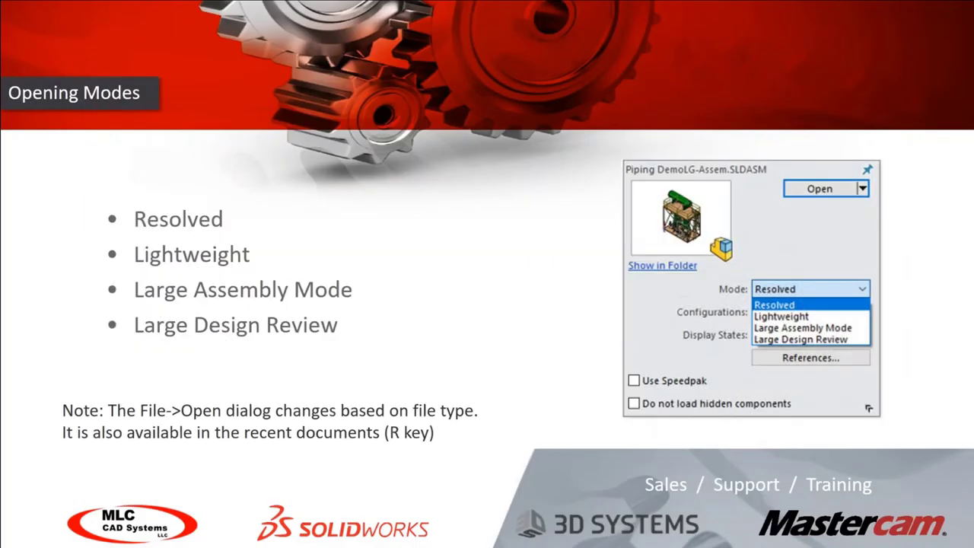
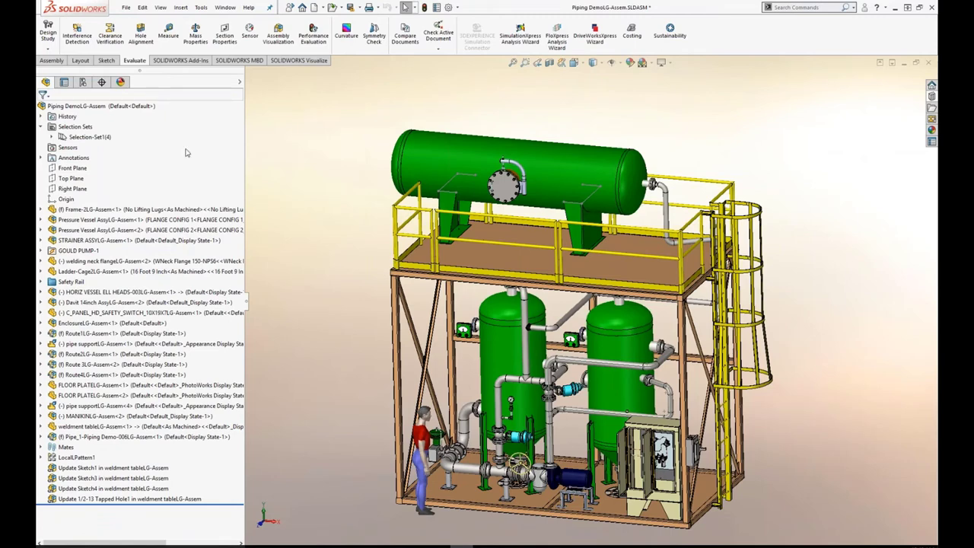
List the external references of the top-level Piping DemoLG-Assem assembly, look through them and close the list
right_click(143, 109)
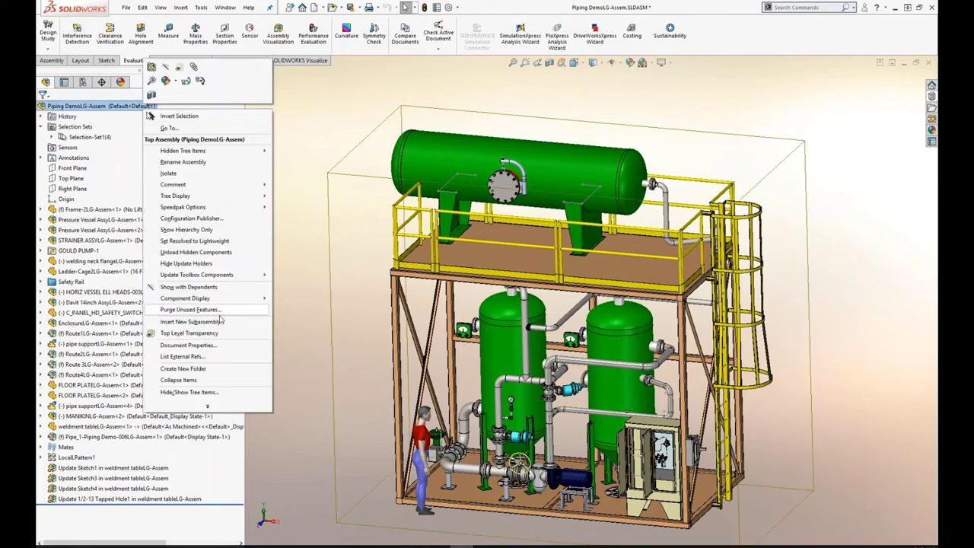
click(225, 358)
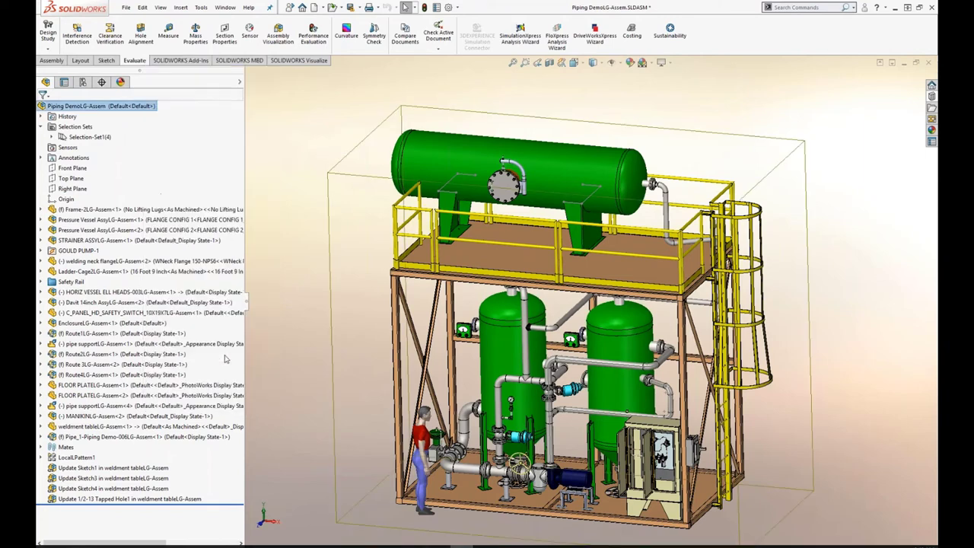
drag(608, 300, 609, 258)
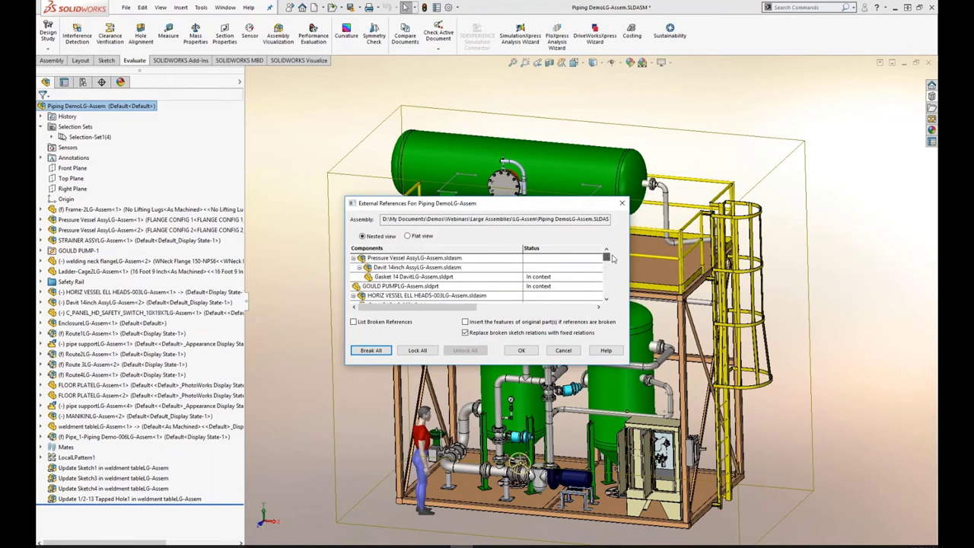
click(622, 204)
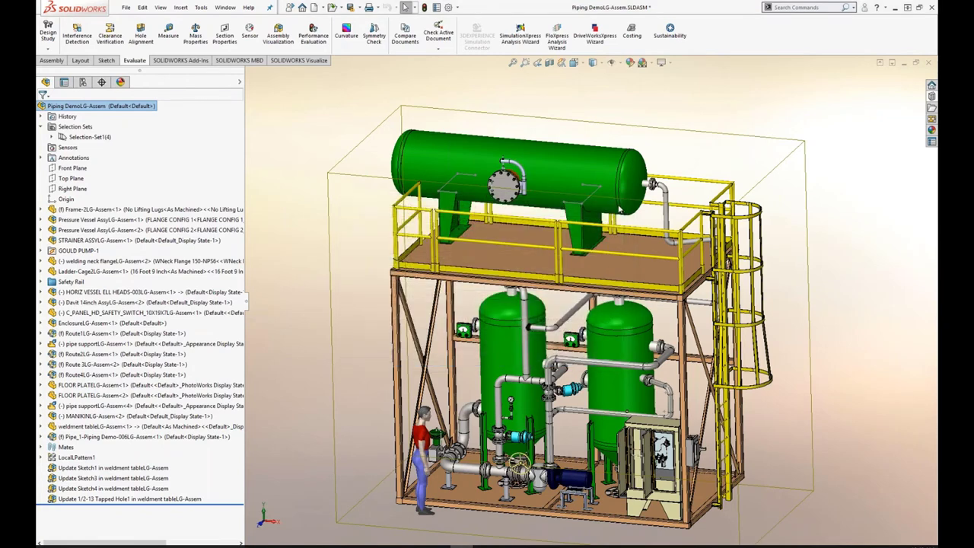
right_click(156, 109)
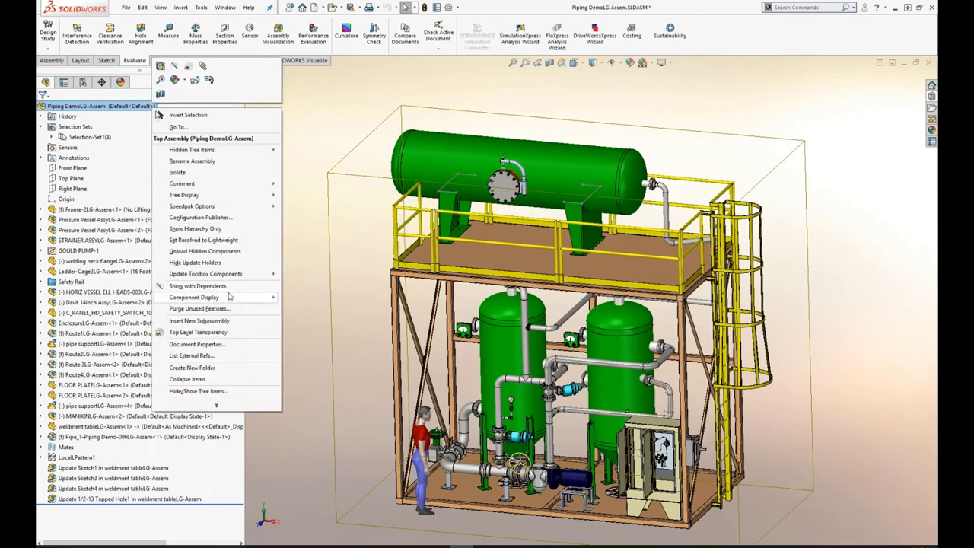
mouse_move(229, 296)
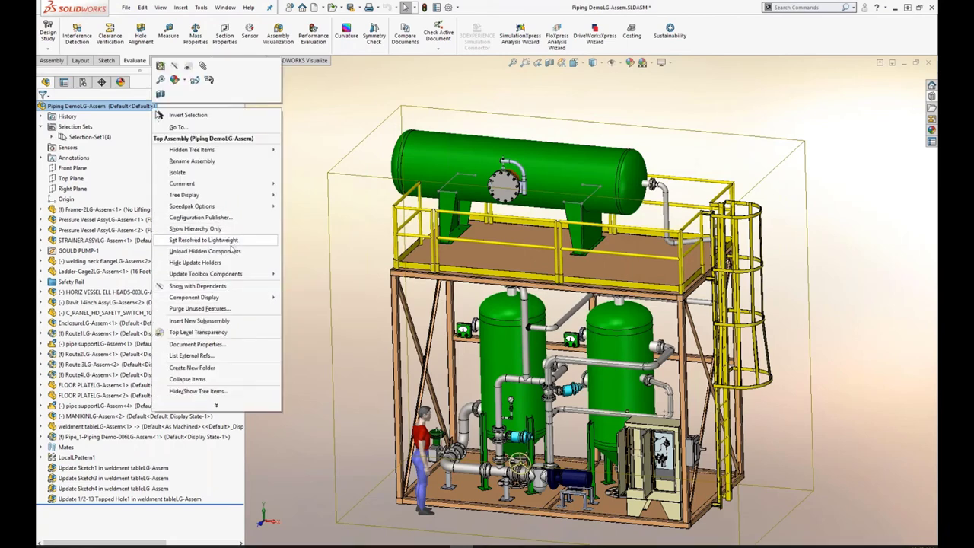
click(284, 463)
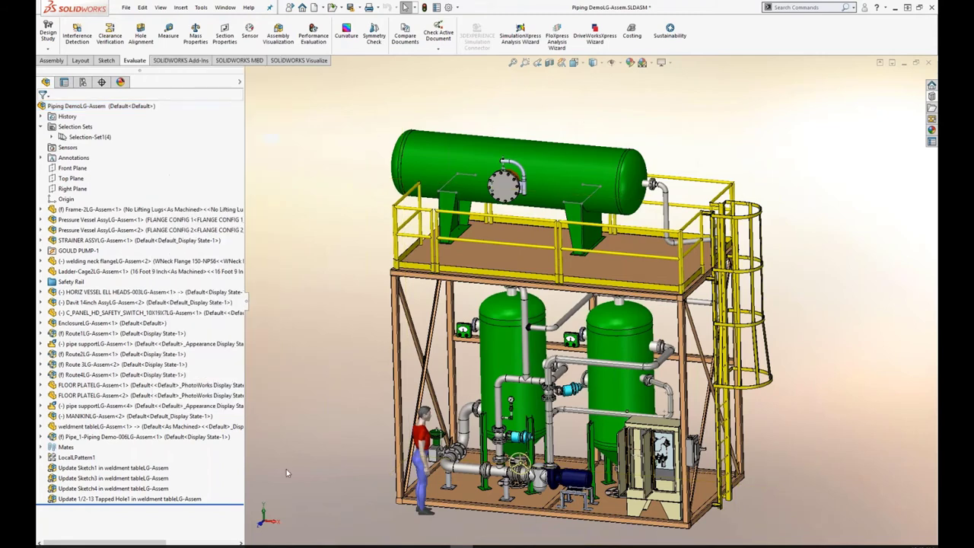
Examine the in-context update holders of weldment tableLG-Assem, the Mates folder and the LocalLPattern1 component pattern
click(110, 477)
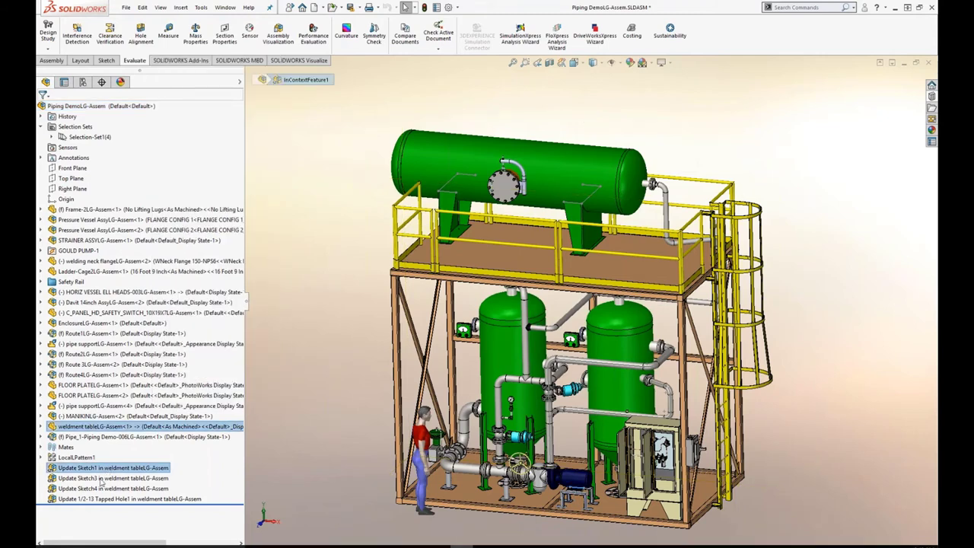
click(99, 491)
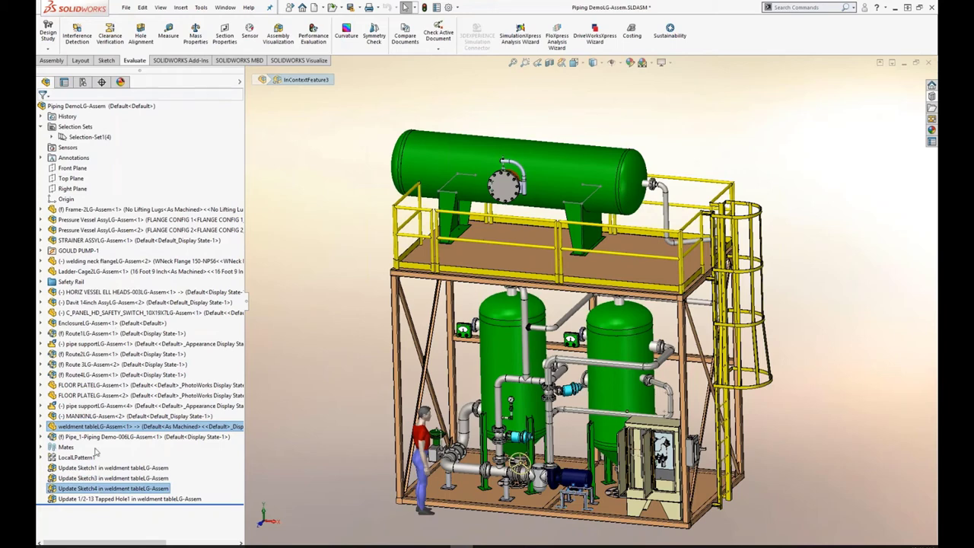
click(96, 468)
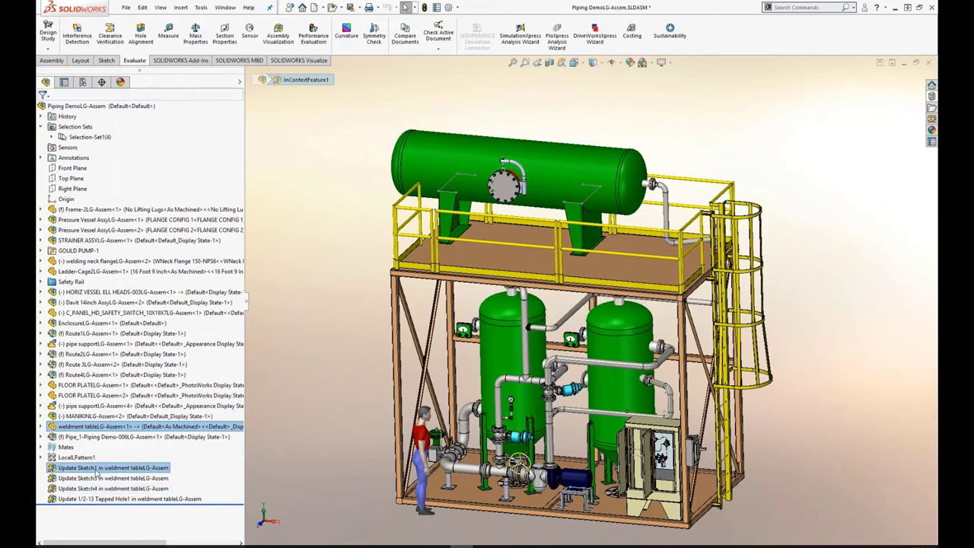
click(65, 447)
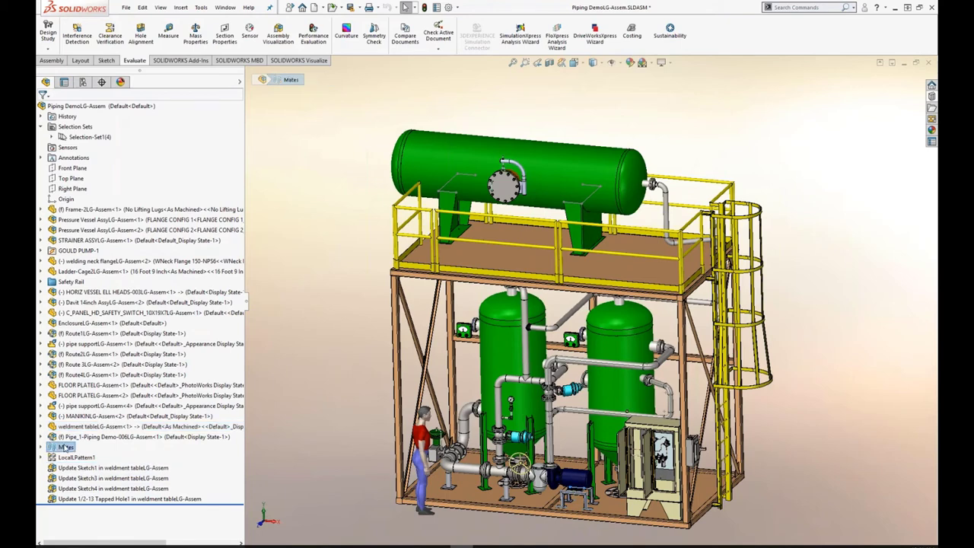
click(72, 457)
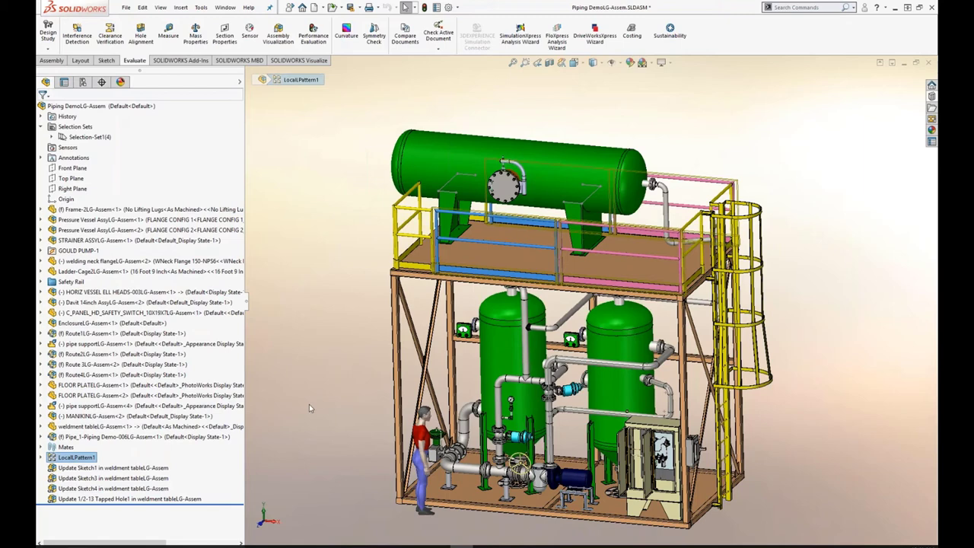
key(Escape)
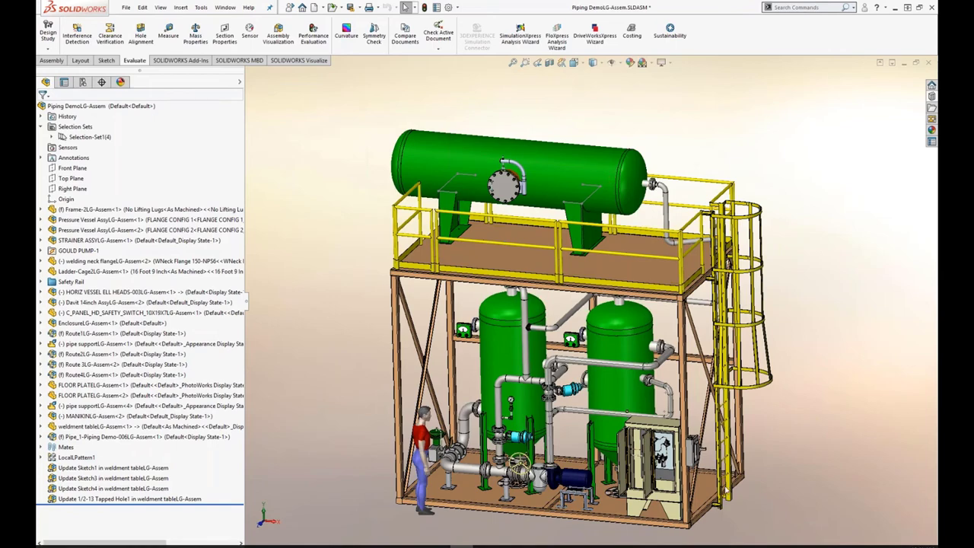
Open the AC40-03-8_AC3009A AL BowlLG-Assem part inside the enclosure in its own window, accepting the older file version
scroll(713, 482, down, 5)
scroll(618, 415, down, 6)
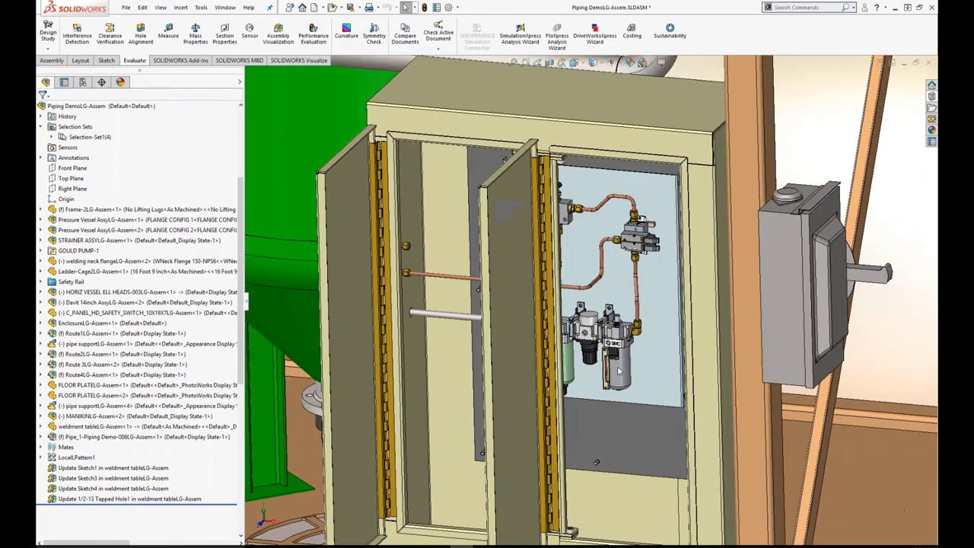
click(619, 370)
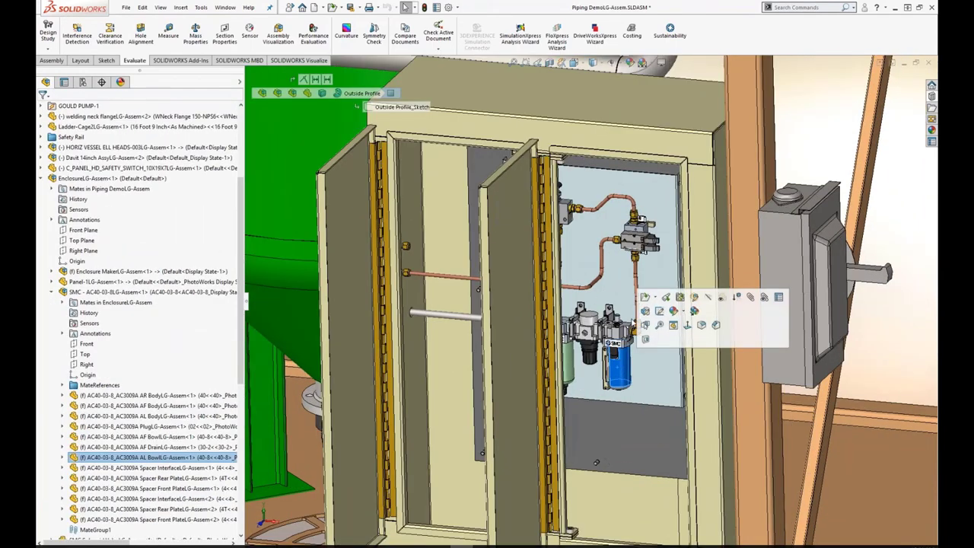
click(646, 310)
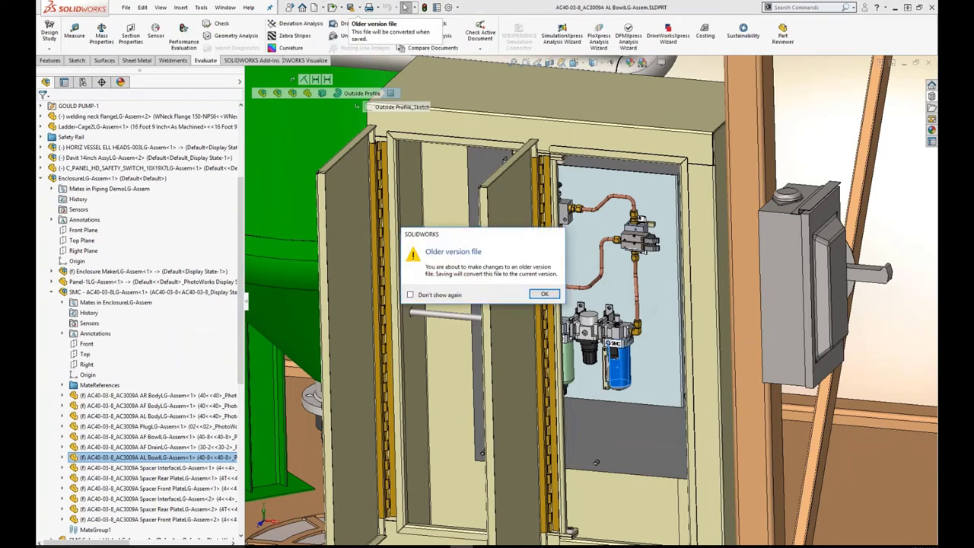
click(545, 294)
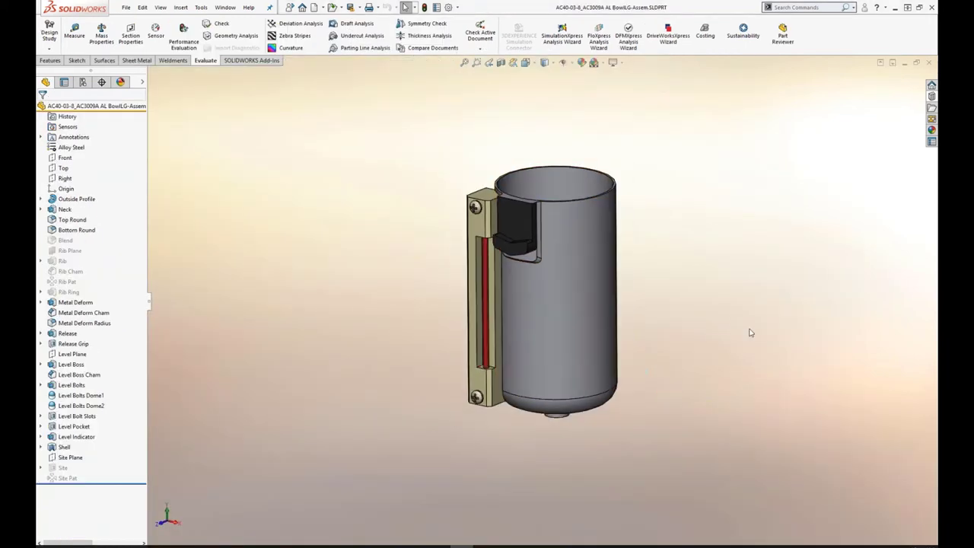
Save the bowl part and purge all unused features that are suppressed in every configuration, approving their deletion
click(351, 7)
click(496, 308)
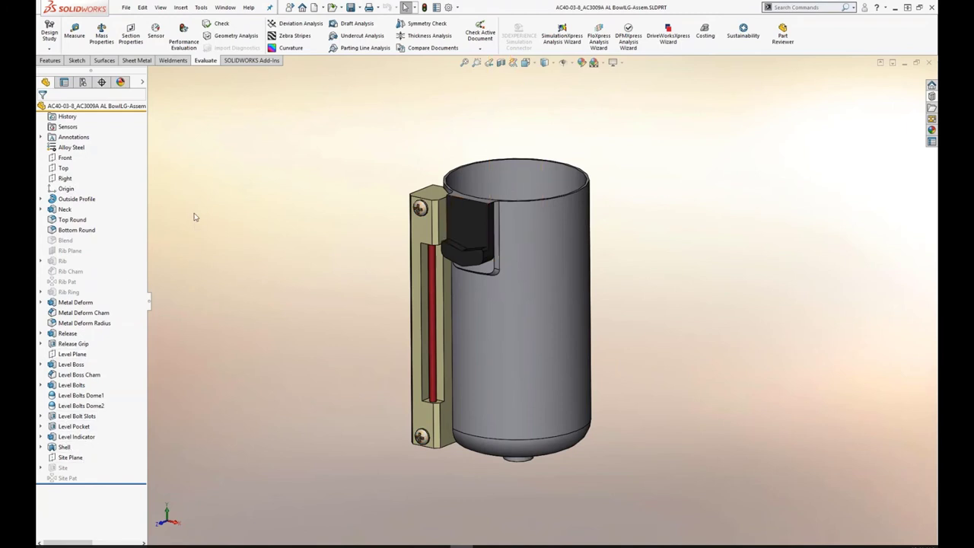
right_click(125, 107)
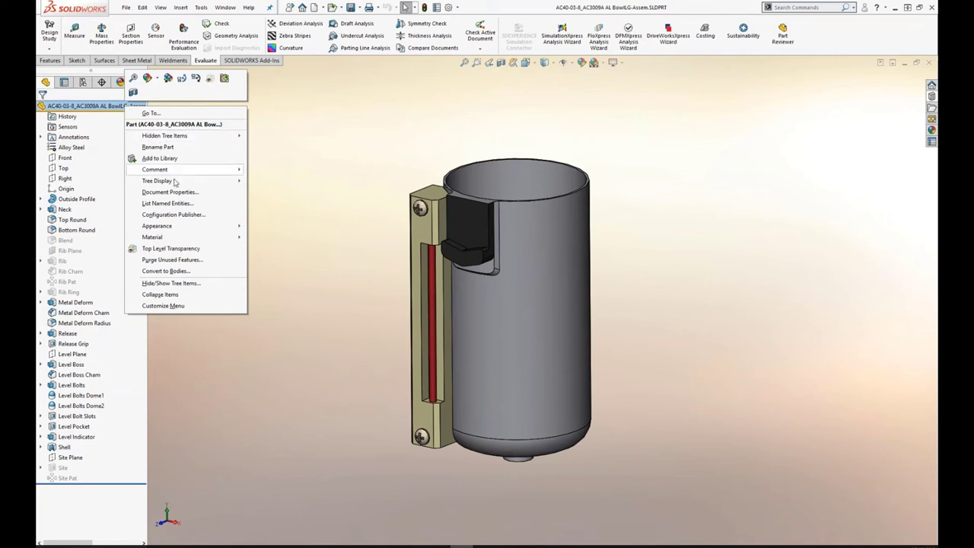
click(187, 261)
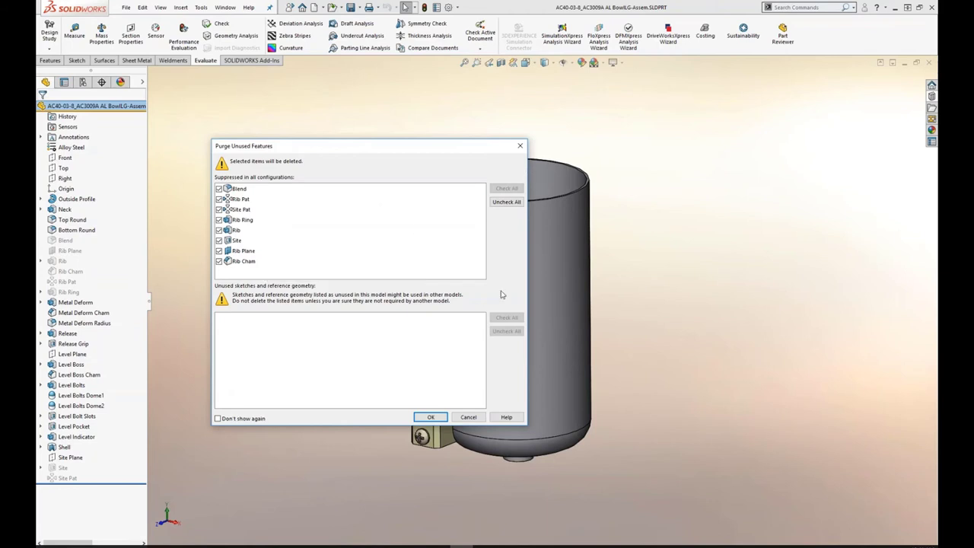
click(431, 419)
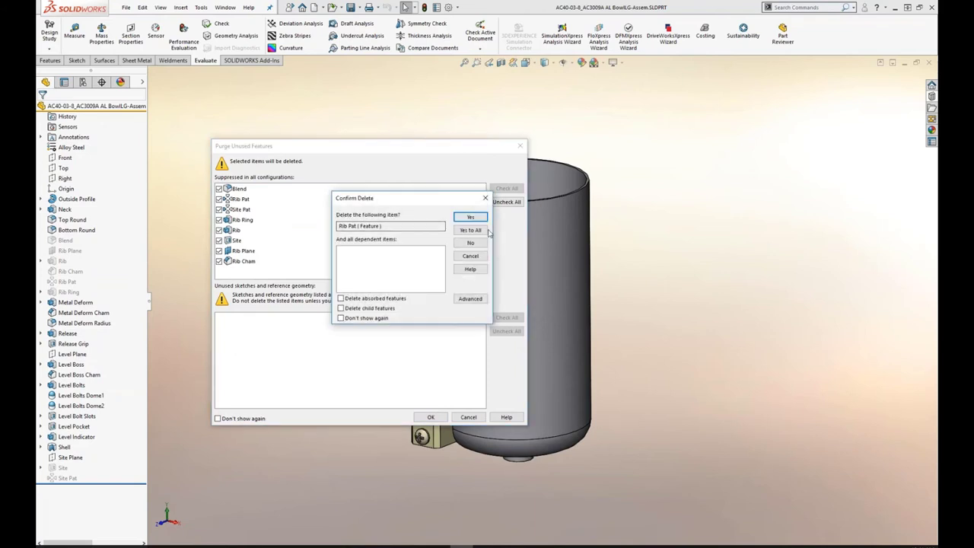
key(Return)
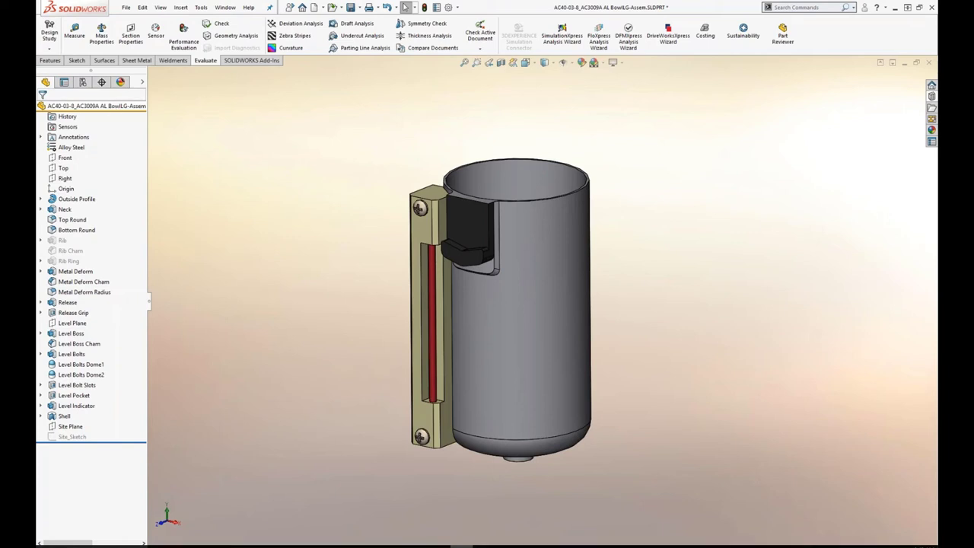
Save the modified bowl part and convert it to bodies, adding "-converted" to the end of the new file's name
right_click(112, 109)
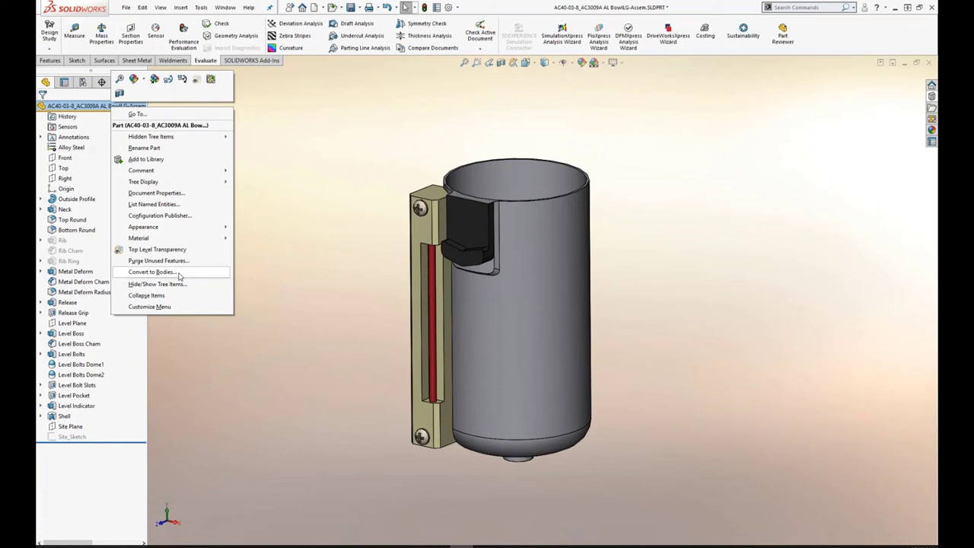
click(152, 271)
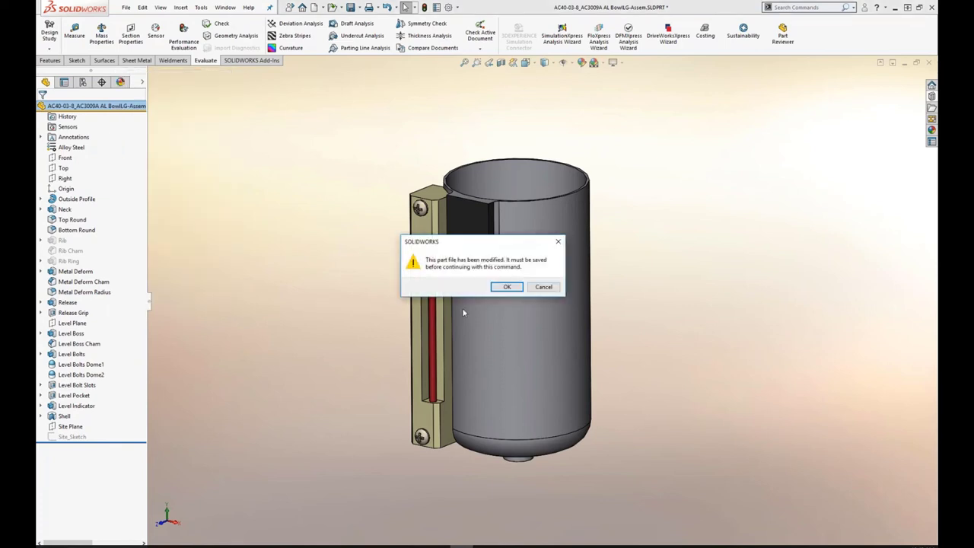
click(504, 290)
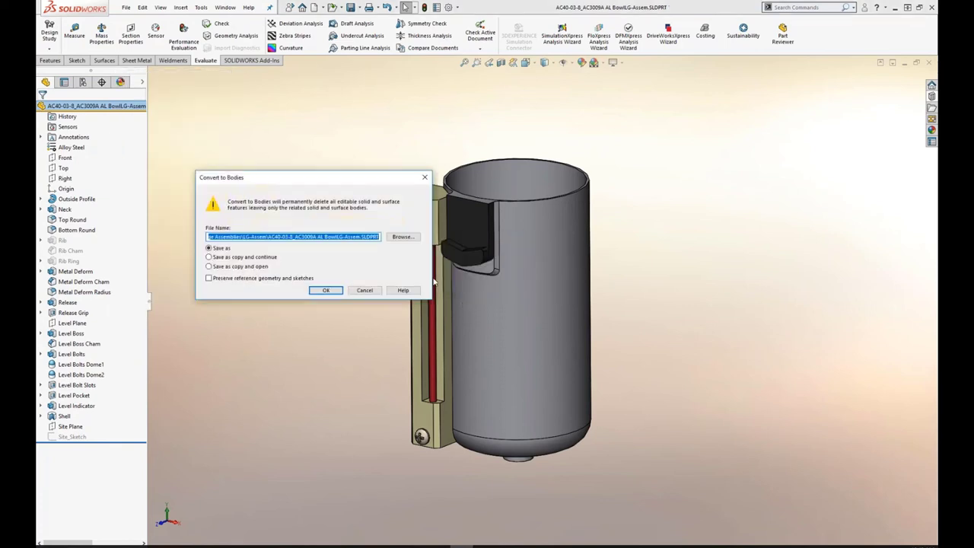
click(362, 237)
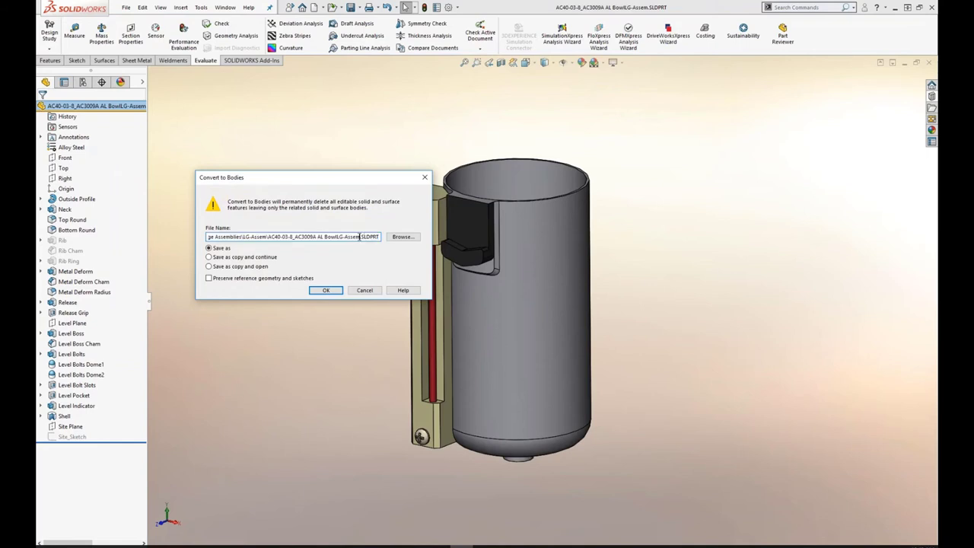
text(-converted)
click(327, 291)
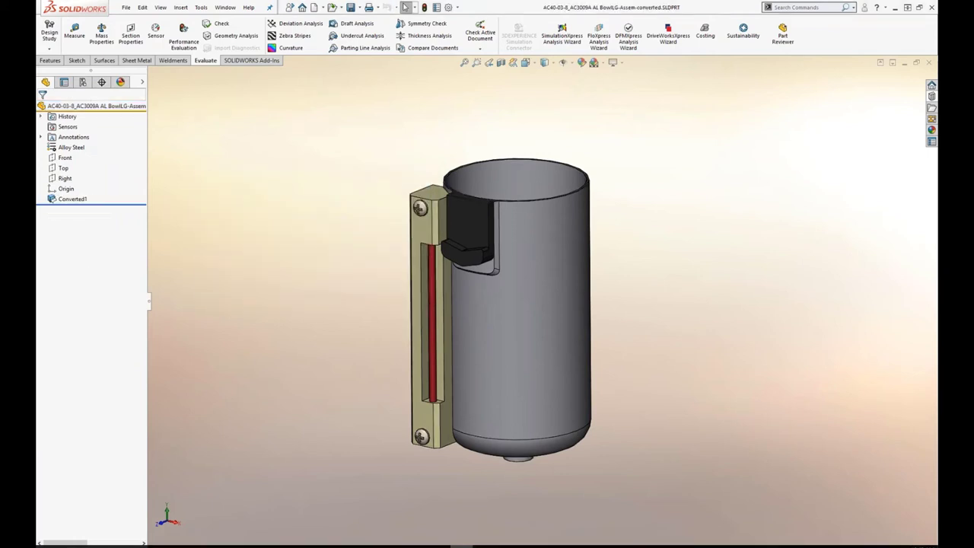
Inspect the bowl's Converted1 feature, return to the Piping DemoLG-Assem assembly and examine the converted bowl component in its tree
click(72, 198)
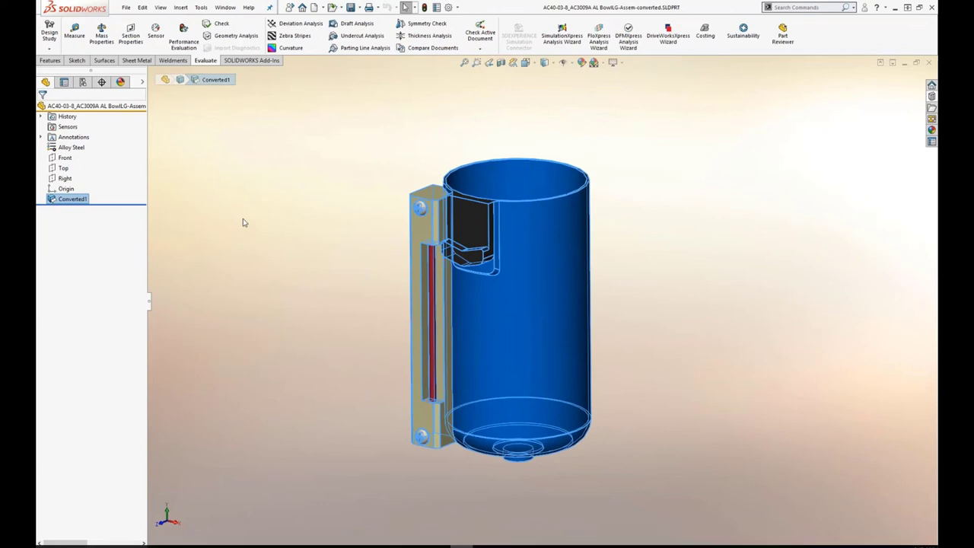
click(244, 222)
key(ctrl+Tab)
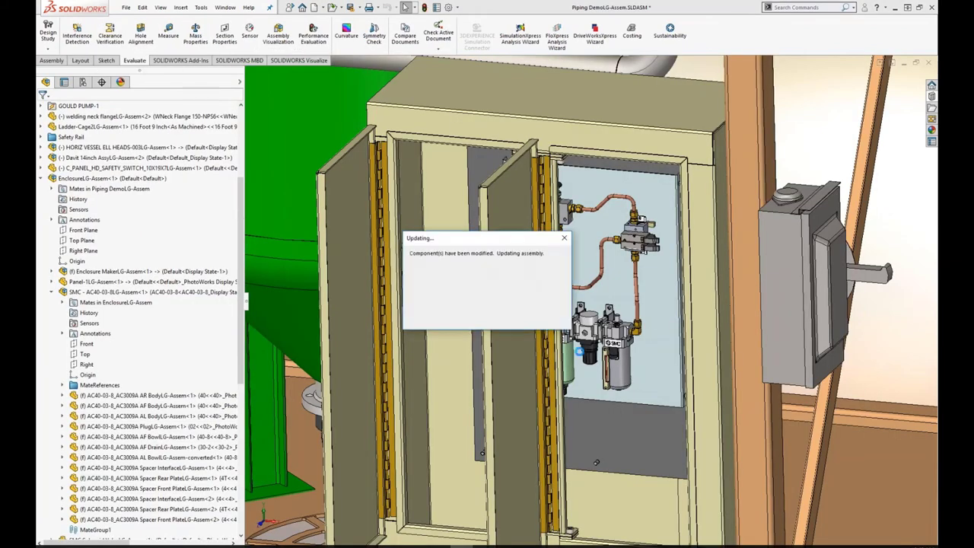
click(611, 372)
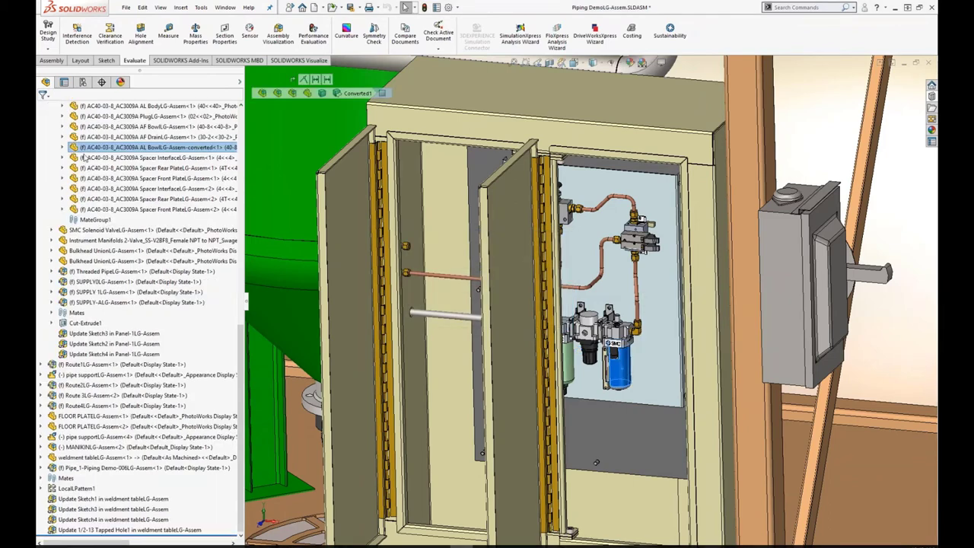
click(65, 149)
click(106, 241)
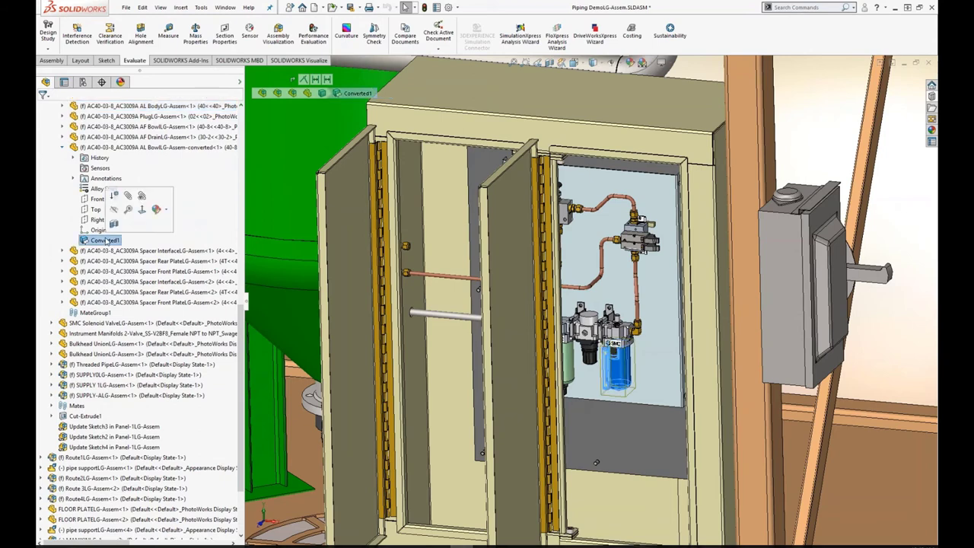
click(62, 147)
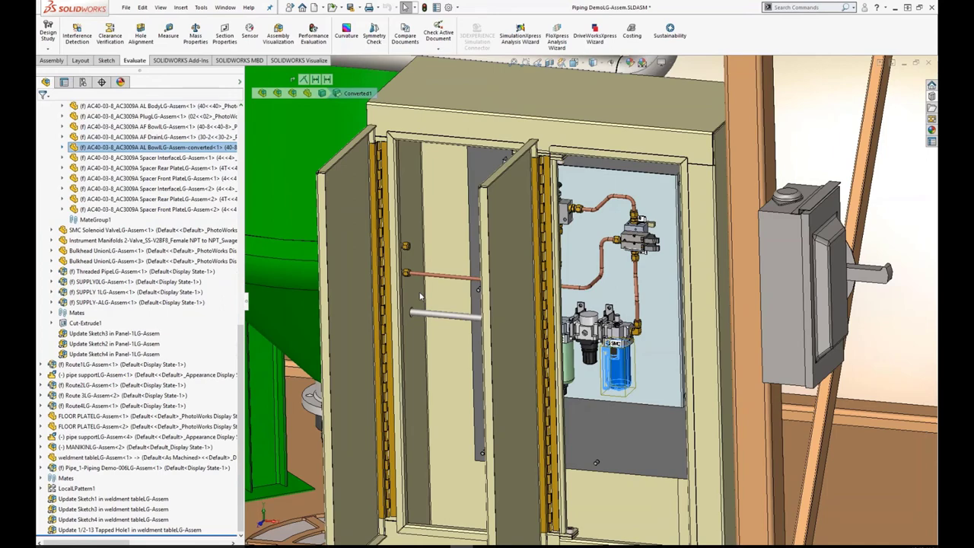
click(887, 315)
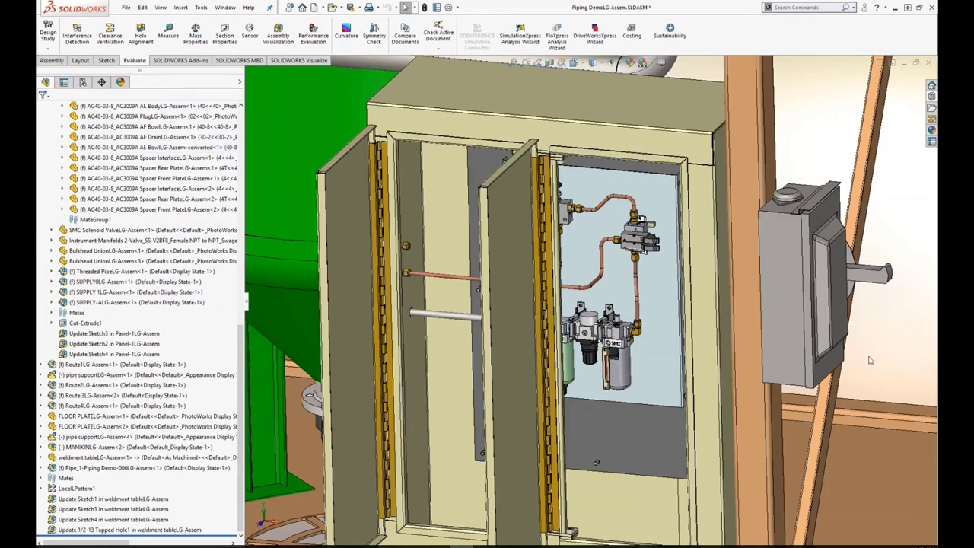
scroll(871, 361, up, 5)
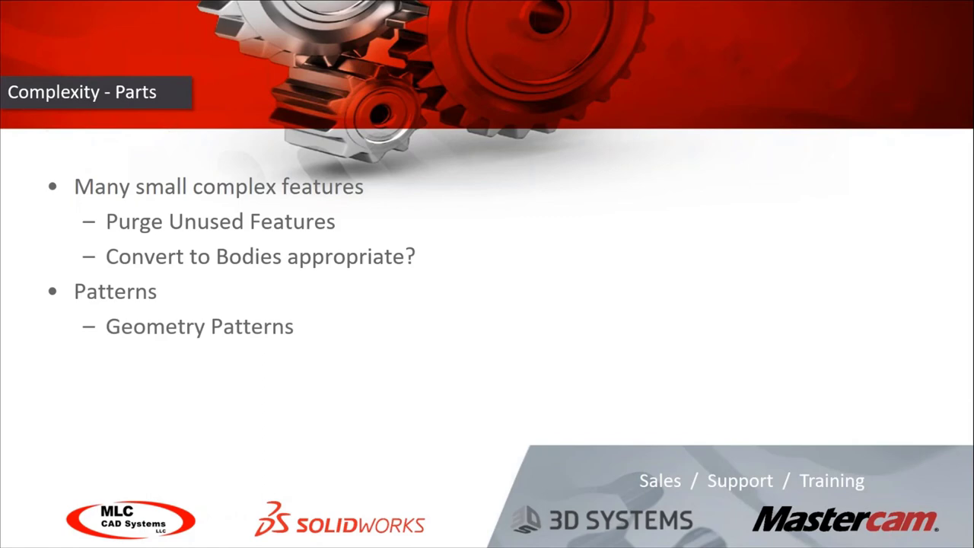
key(Right)
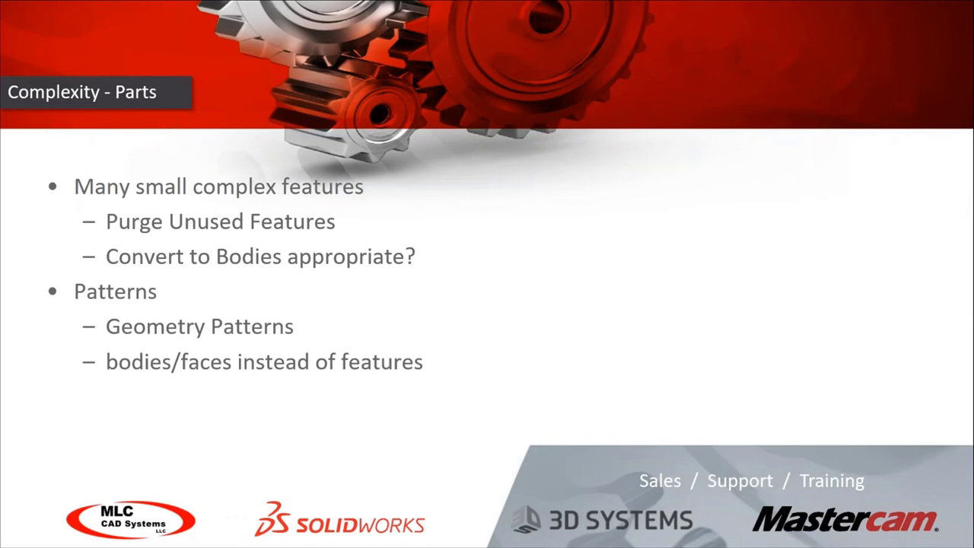
key(space)
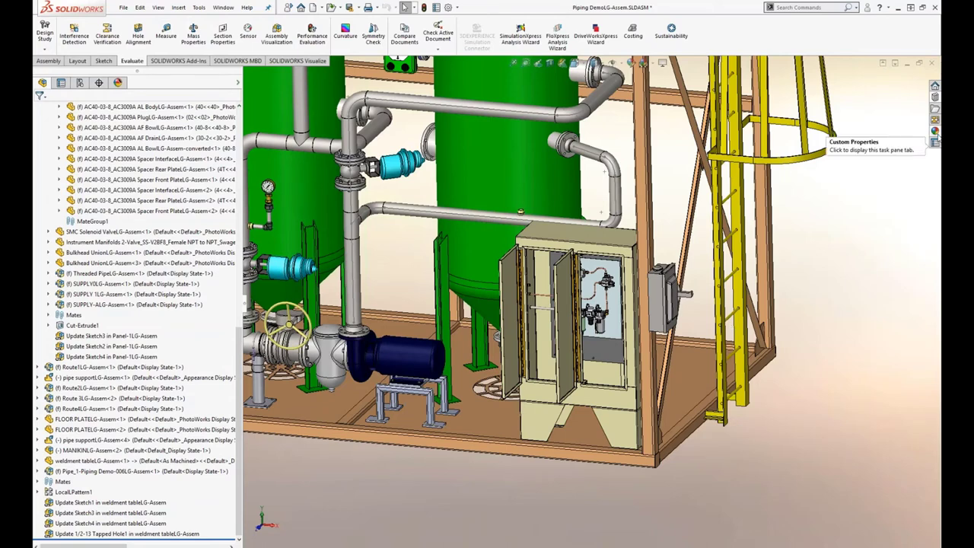
Try to apply the cosmetic hole pattern from the Miscellaneous RealView Only Appearances to the piping assembly
click(936, 131)
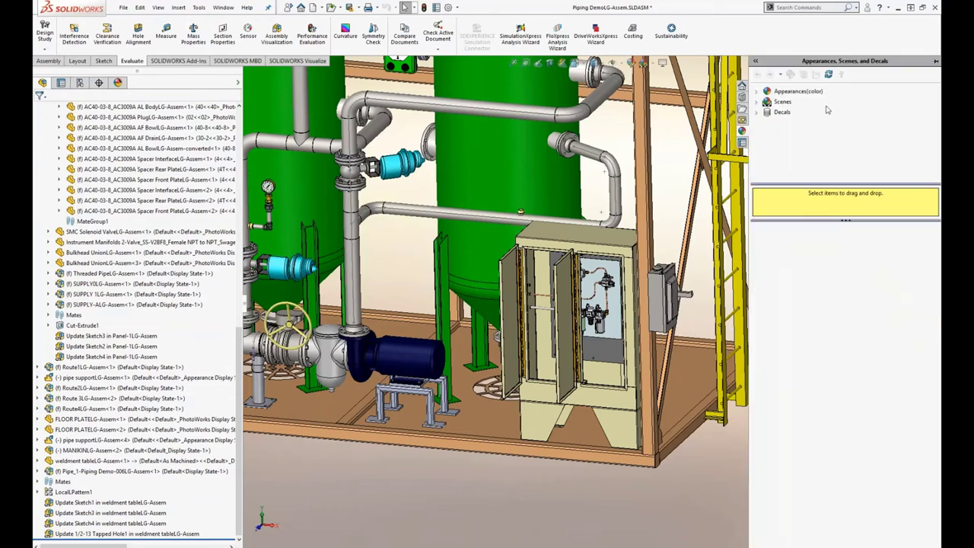
click(797, 90)
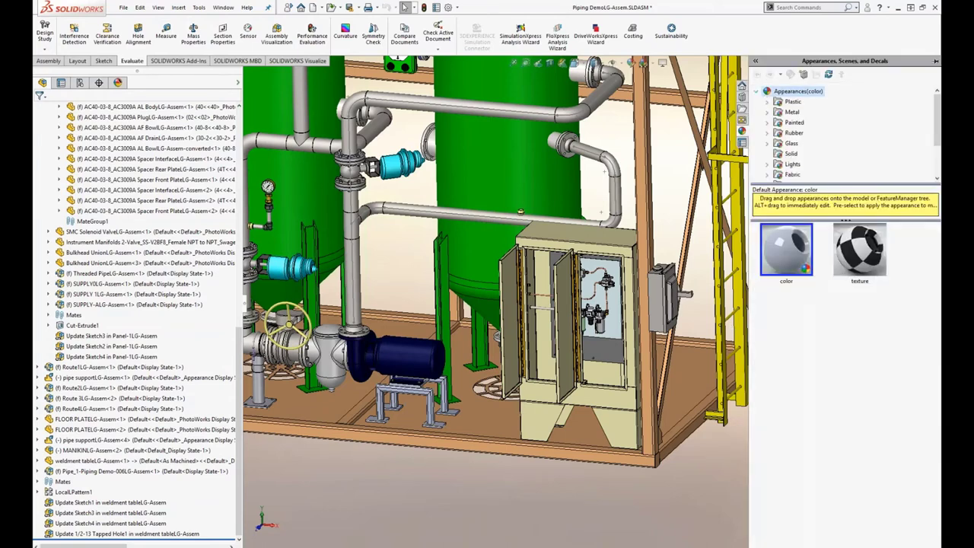
scroll(796, 114, down, 2)
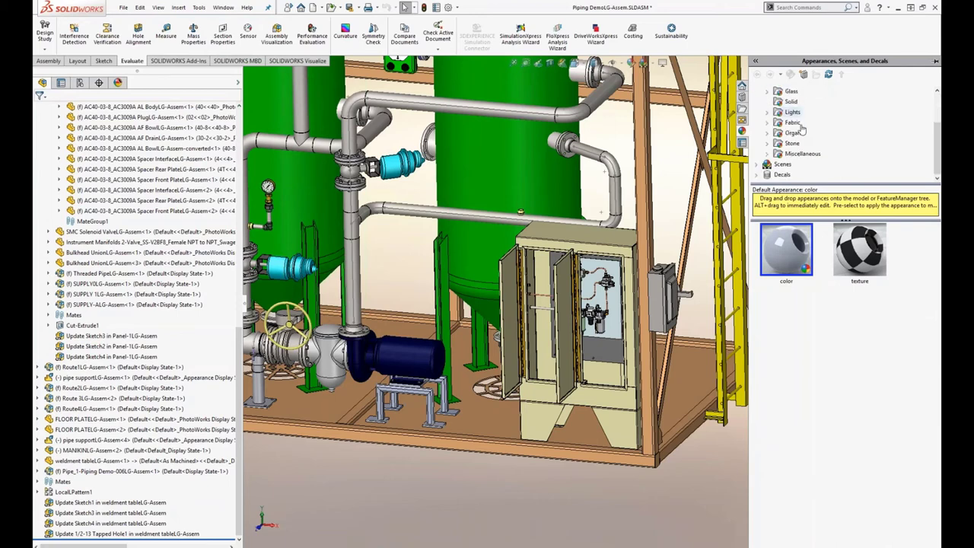
click(802, 154)
click(767, 154)
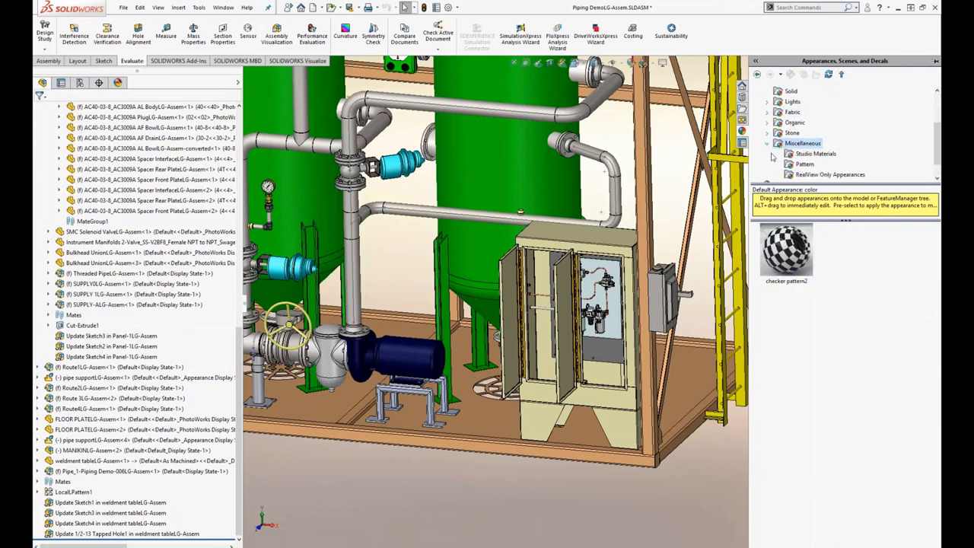
click(815, 174)
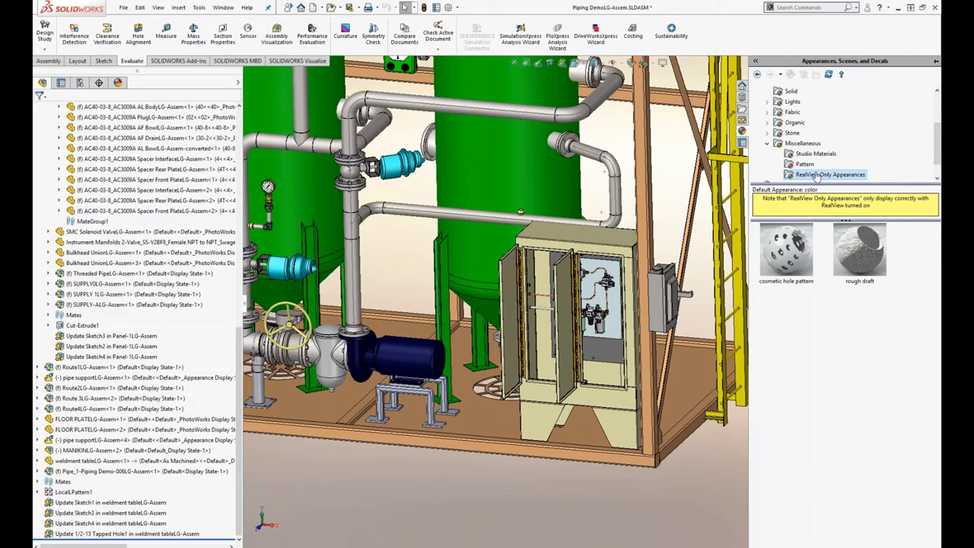
click(804, 256)
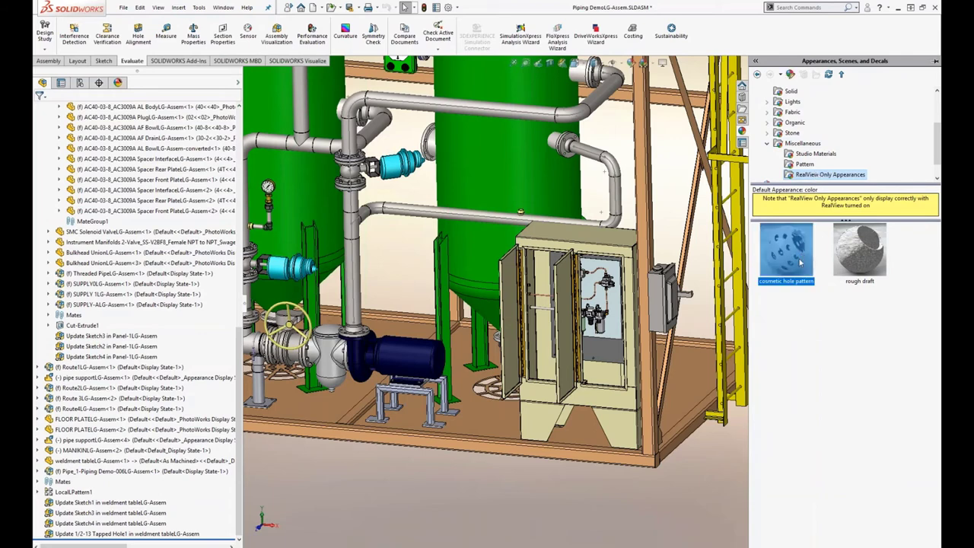
drag(801, 263, 473, 417)
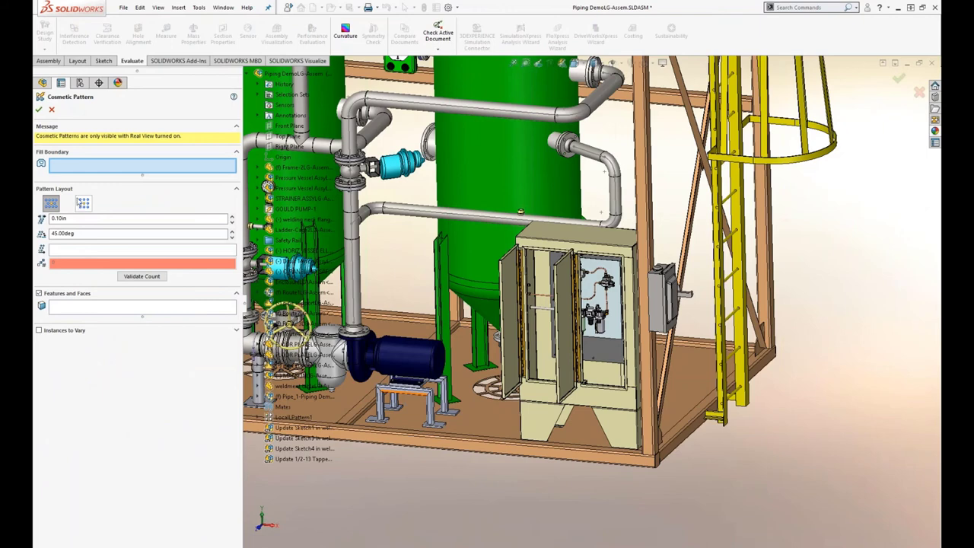
click(53, 112)
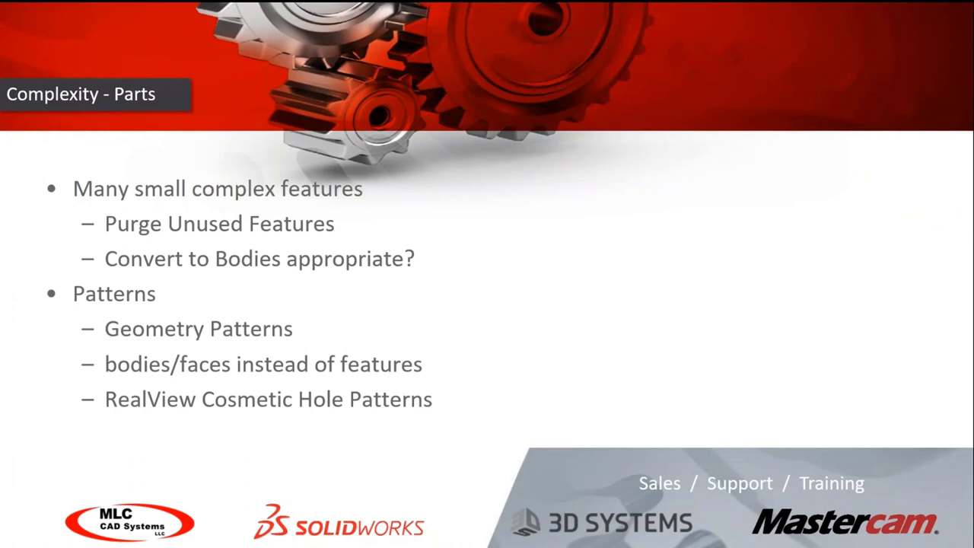
key(Right)
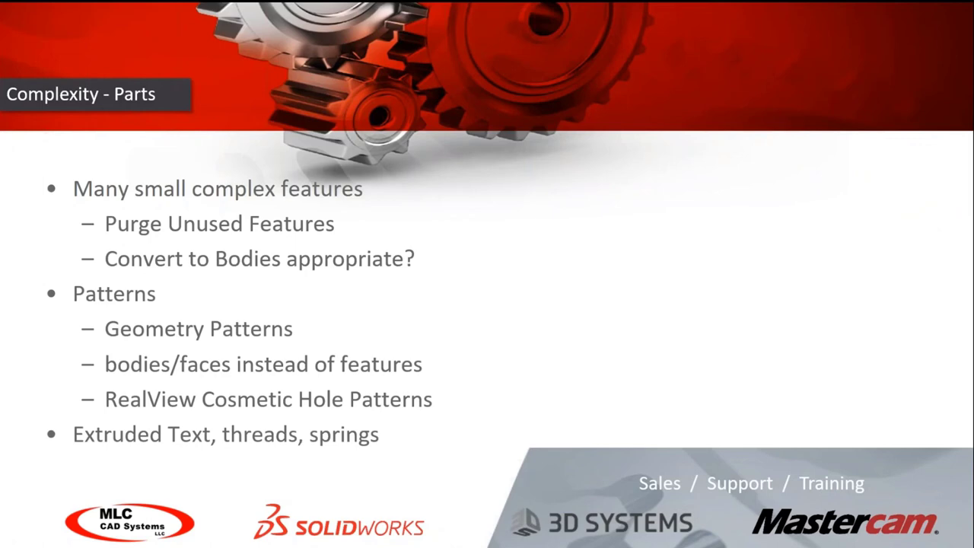
key(Right)
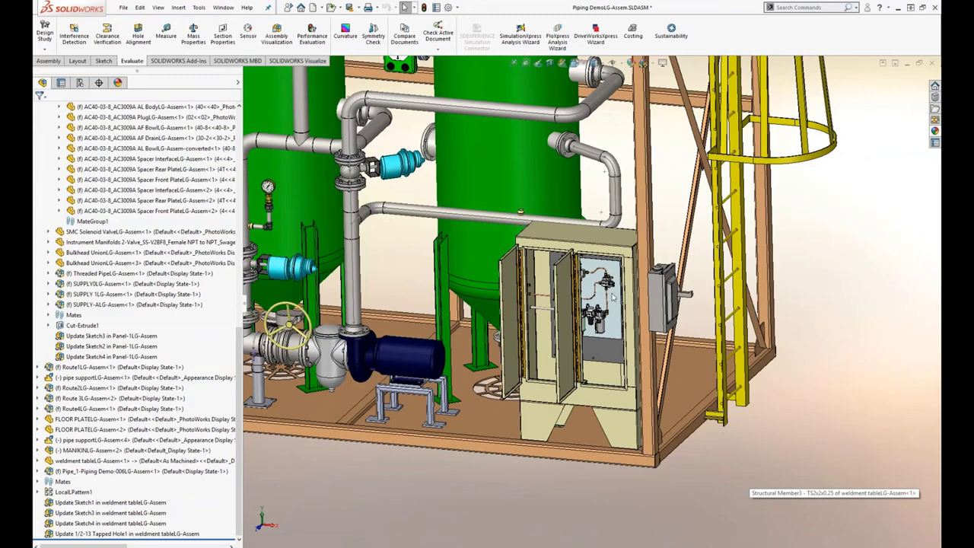
Open the SMC Solenoid ValveLG-Assem part inside the enclosure in its own window, accepting the older file version
scroll(613, 268, down, 5)
click(580, 279)
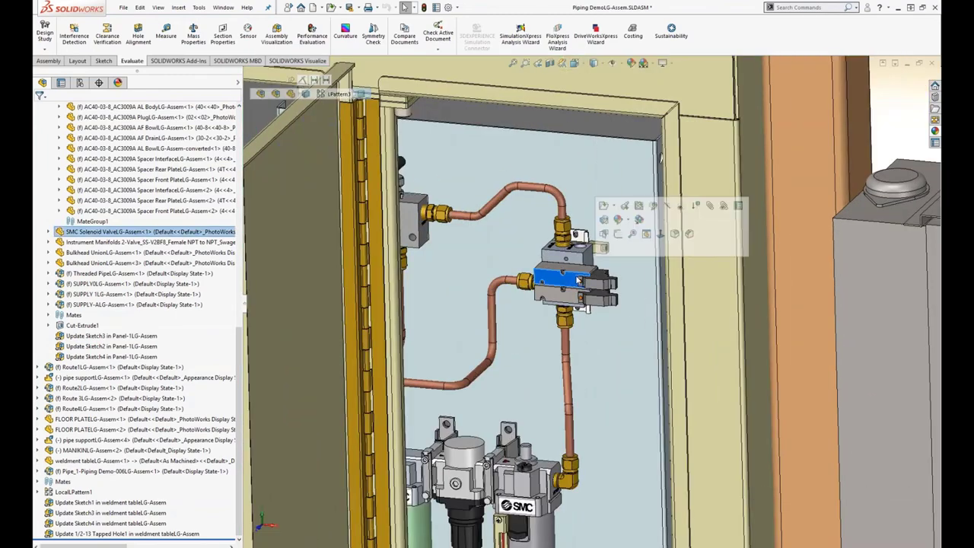
click(604, 207)
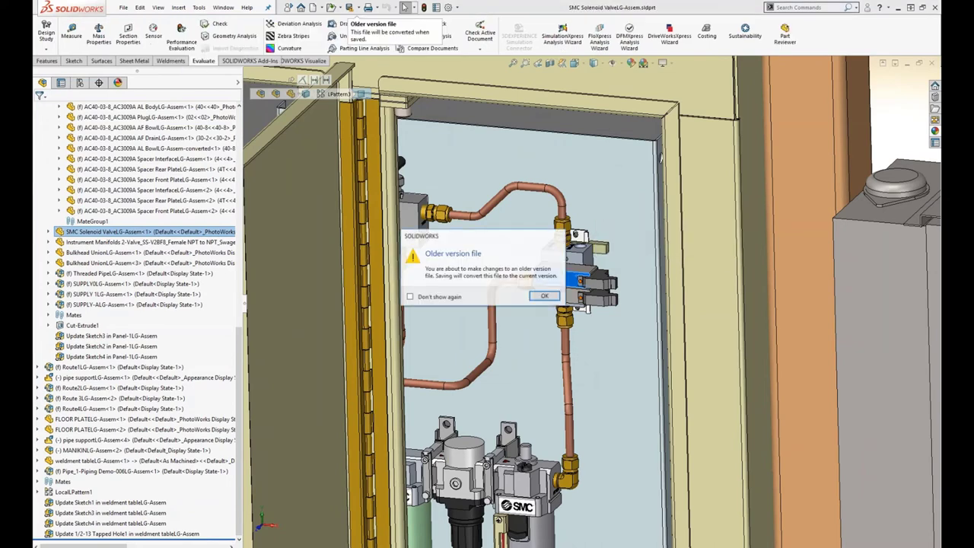
click(542, 296)
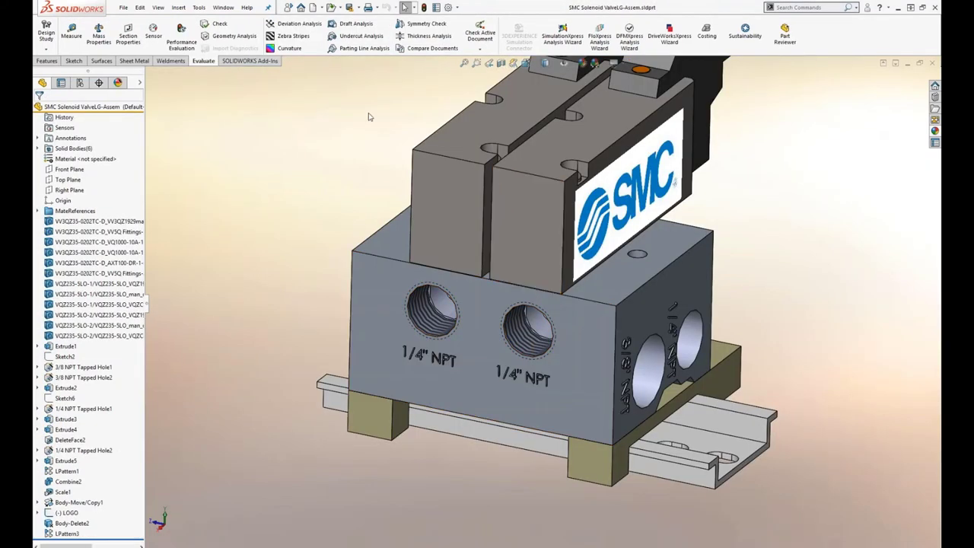
scroll(516, 181, up, 3)
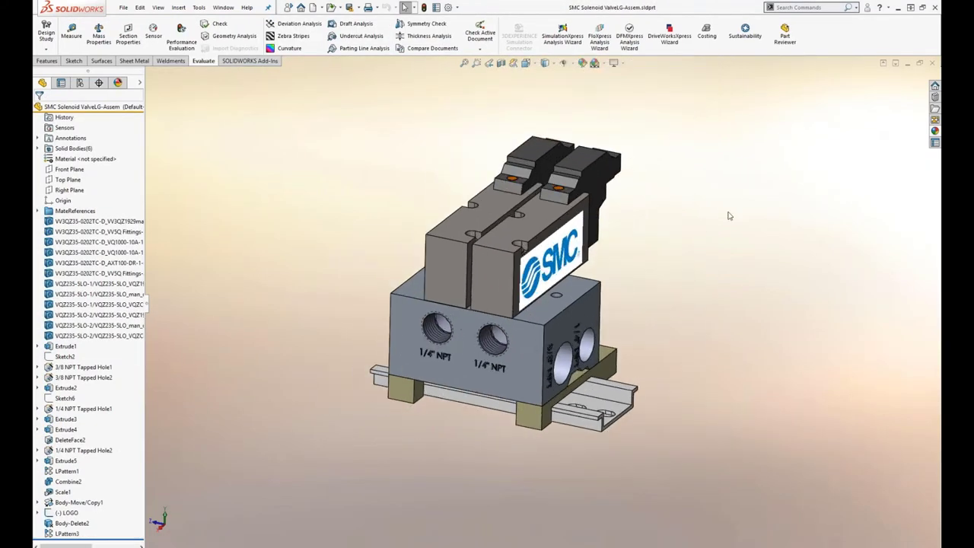
Try a lower shaded and draft image quality for the solenoid valve part, at a deviation of about 0.0133 in, without applying it
click(448, 8)
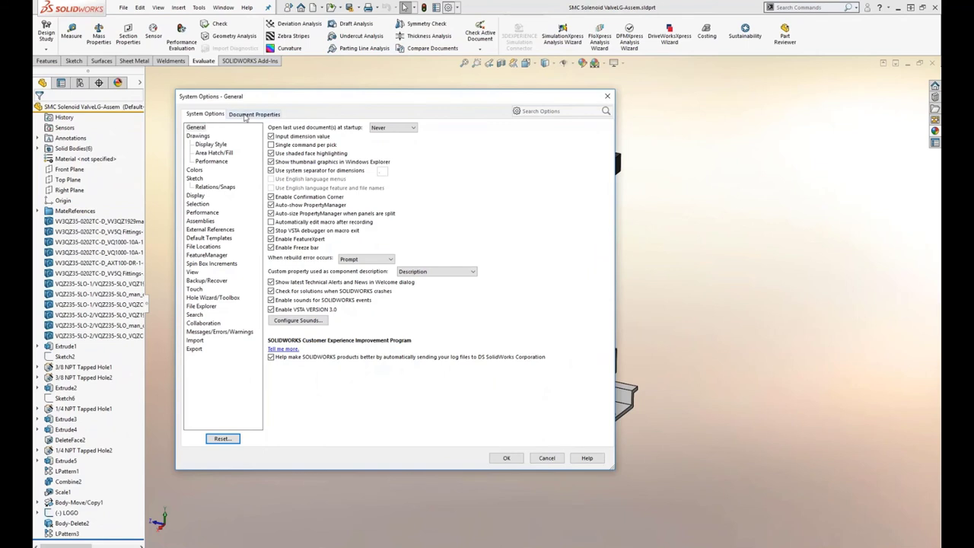
click(245, 115)
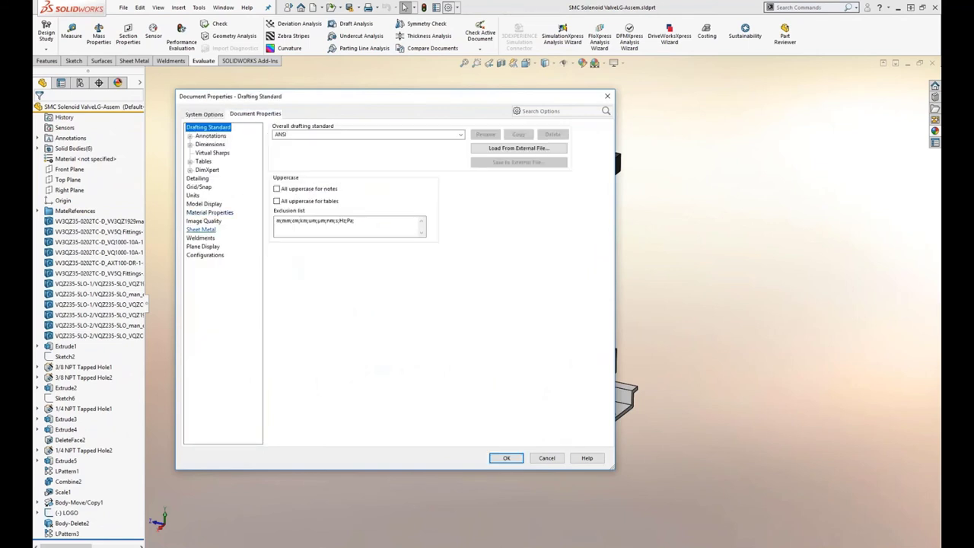
click(203, 221)
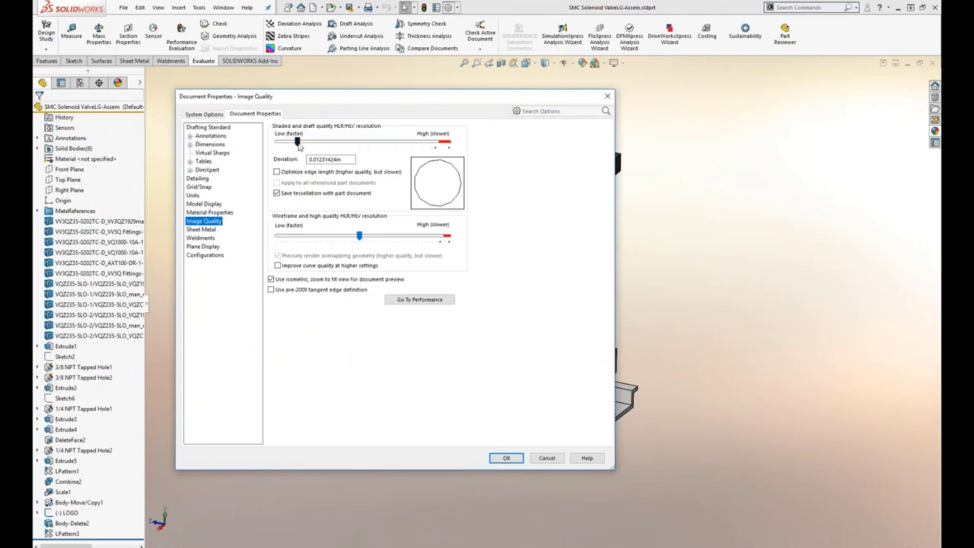
mouse_move(299, 147)
mouse_down()
mouse_move(426, 149)
mouse_move(291, 147)
mouse_up()
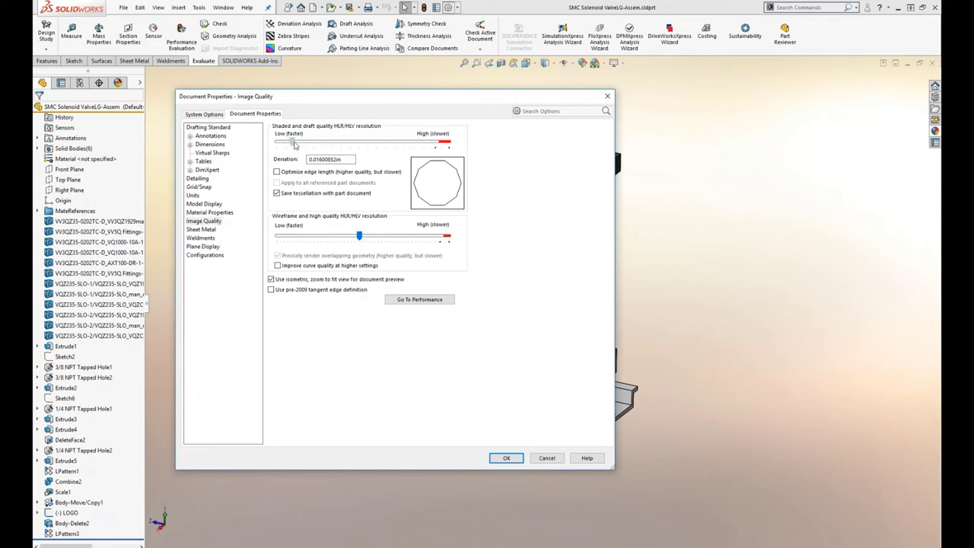
mouse_move(291, 142)
mouse_down()
mouse_move(310, 146)
mouse_move(286, 145)
mouse_move(295, 145)
mouse_up()
drag(296, 144, 295, 143)
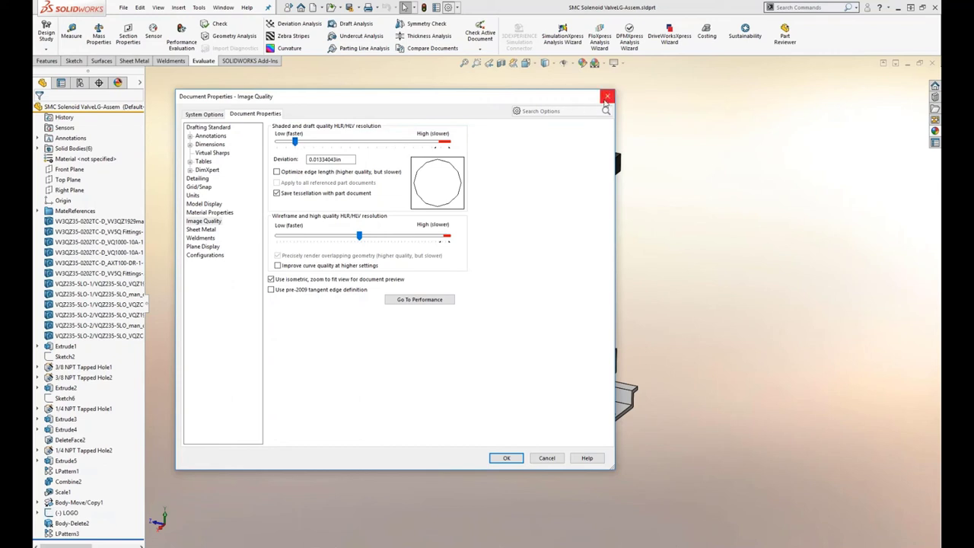
click(606, 97)
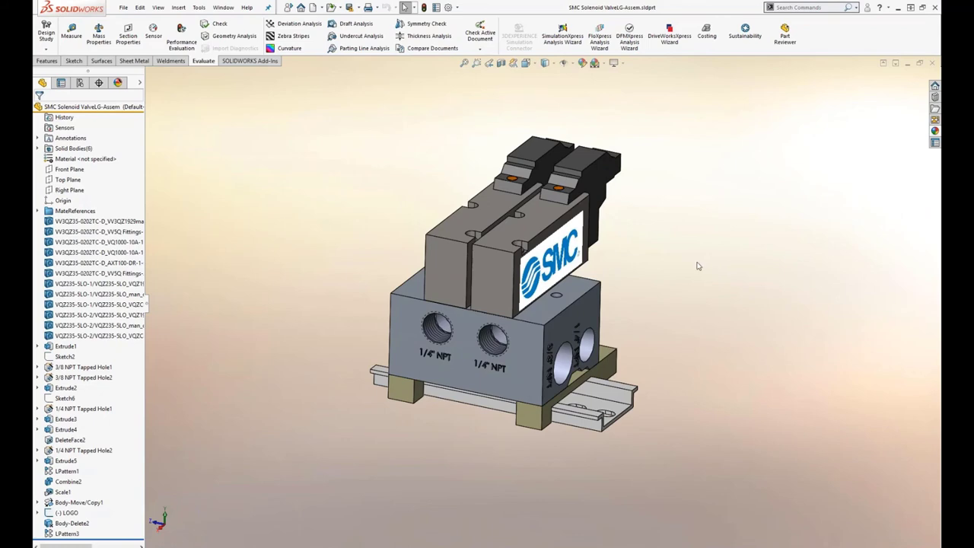
Close the solenoid valve part and examine the image quality settings in the piping assembly's document properties
click(932, 63)
click(448, 7)
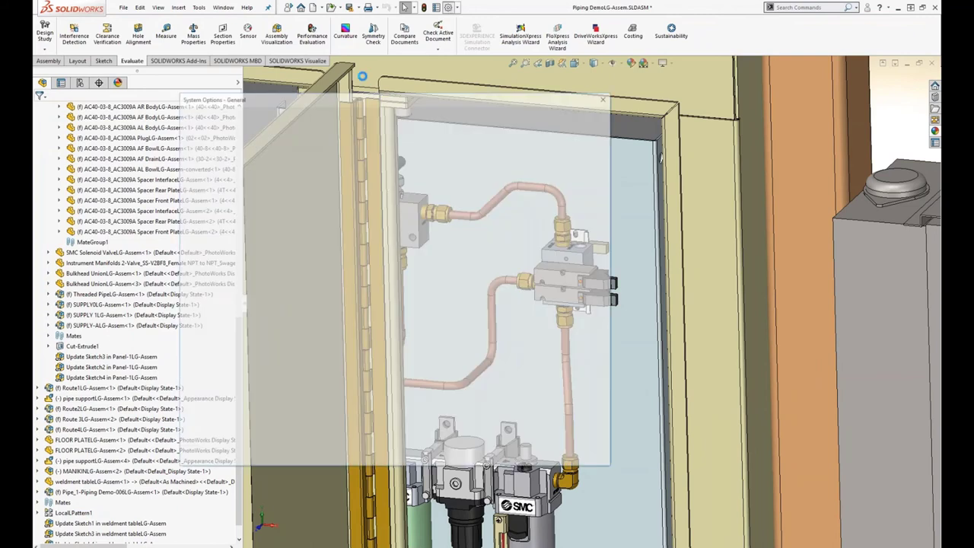
click(257, 113)
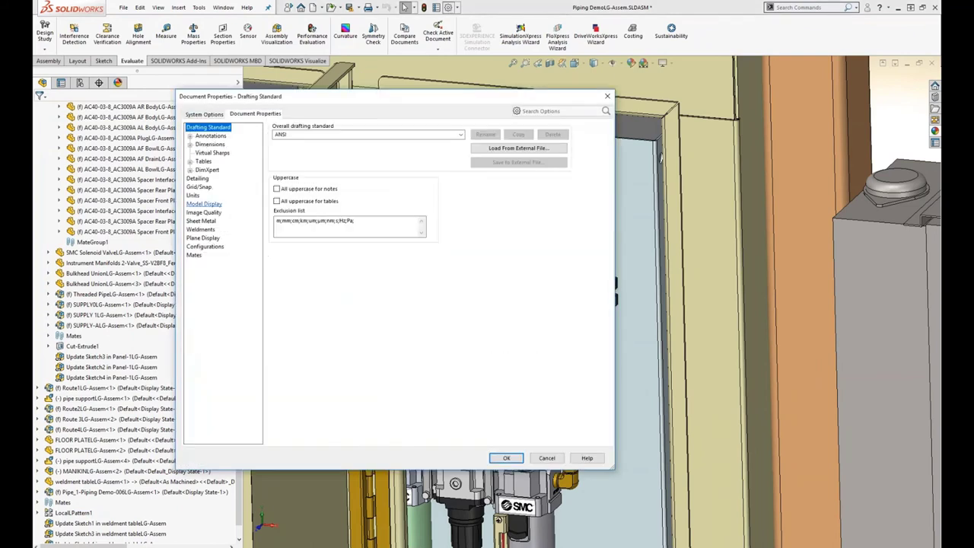
click(205, 213)
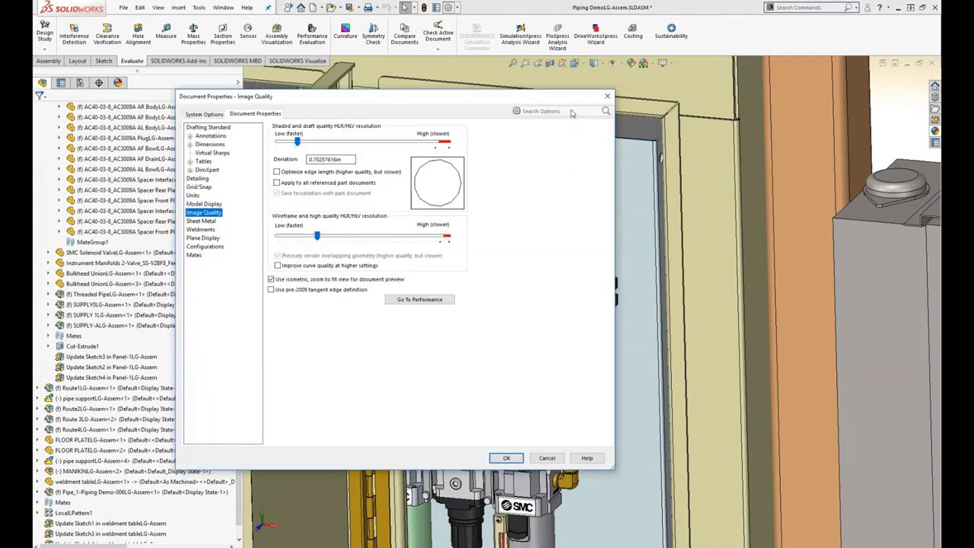
click(607, 95)
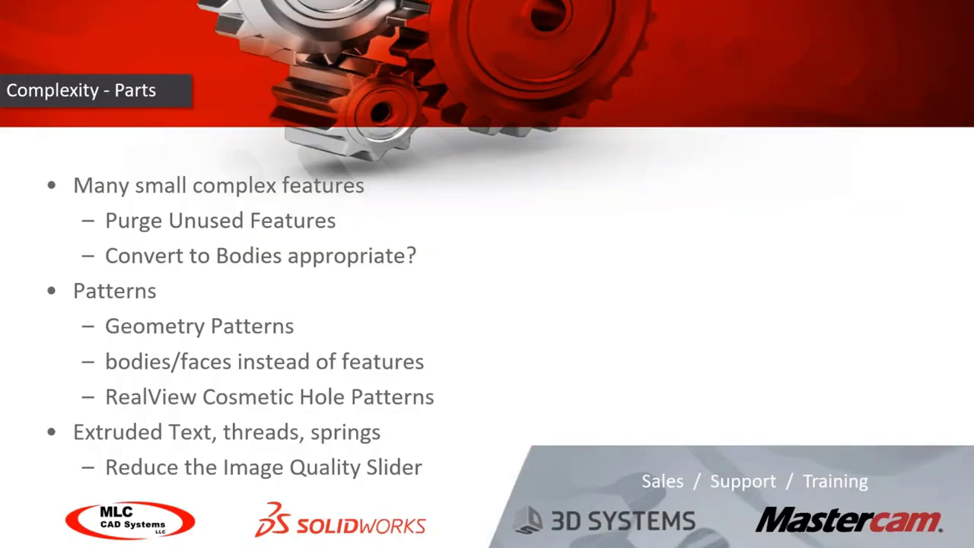
key(Right)
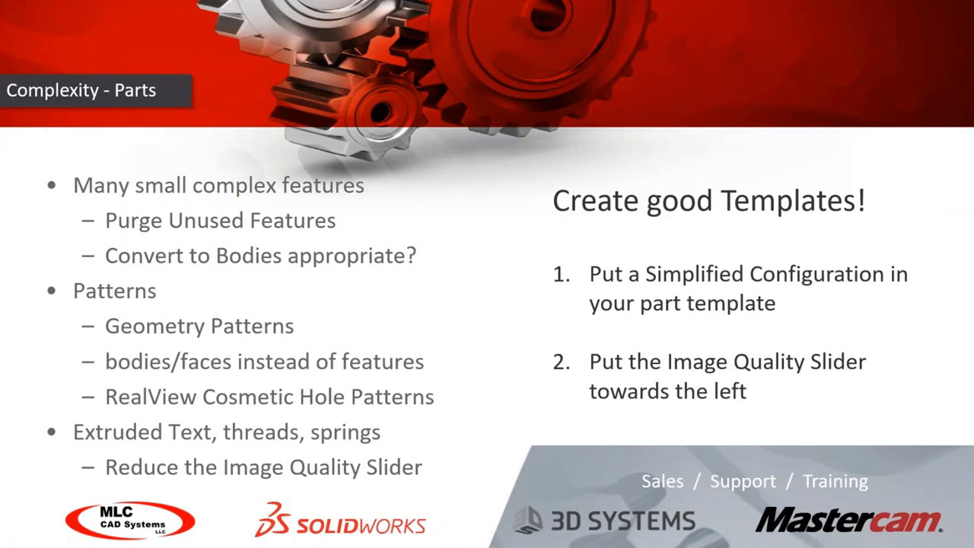
key(Right)
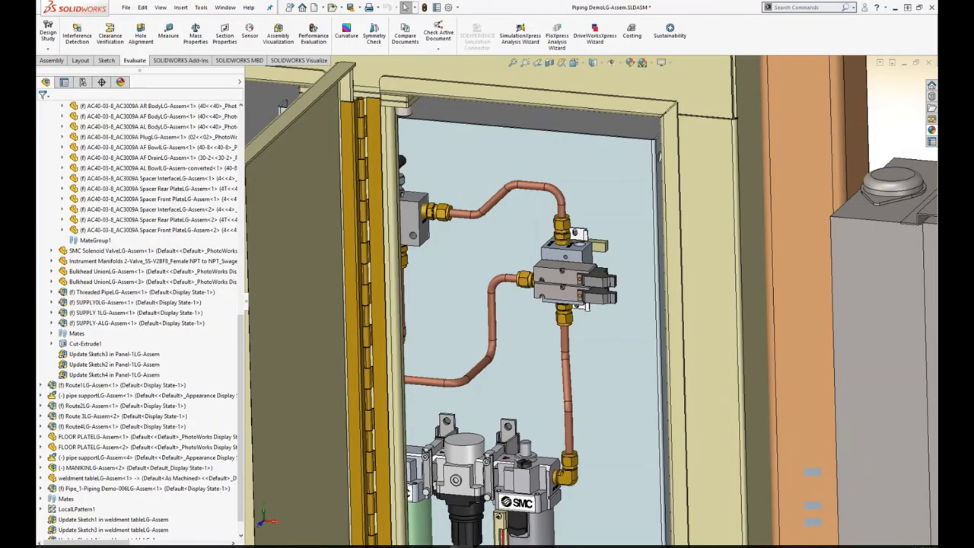
Review the system import options for the General and Inventor/Catia V5/Creo/NX/Solid Edge file formats
click(449, 7)
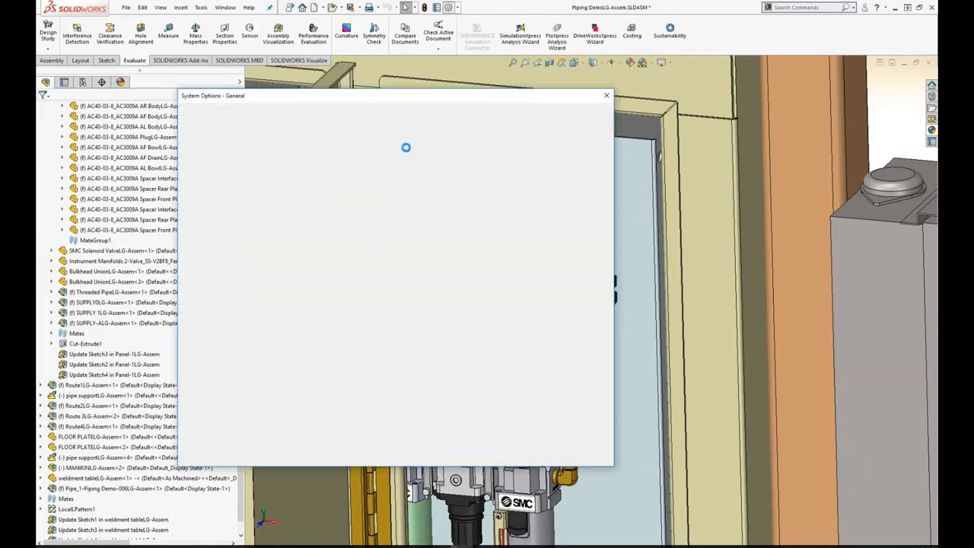
click(197, 337)
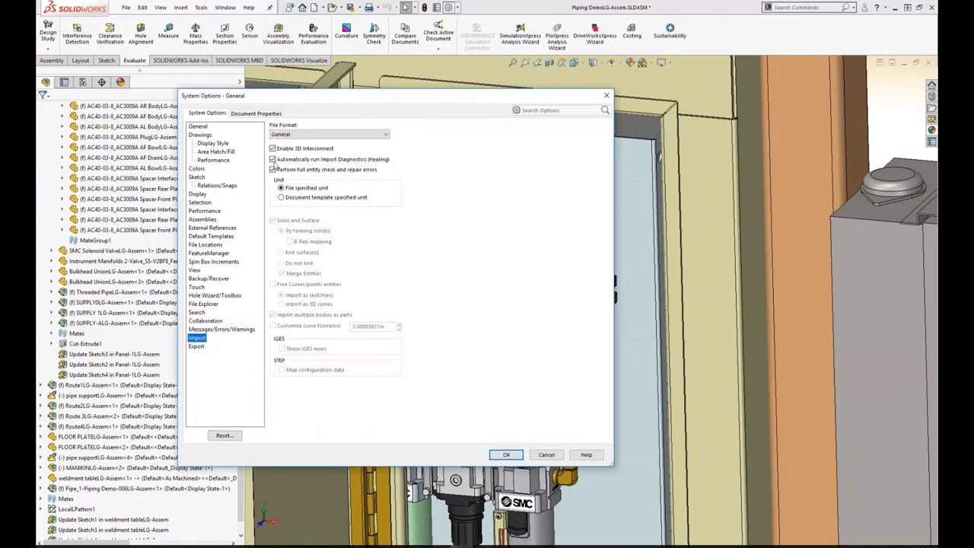
click(346, 135)
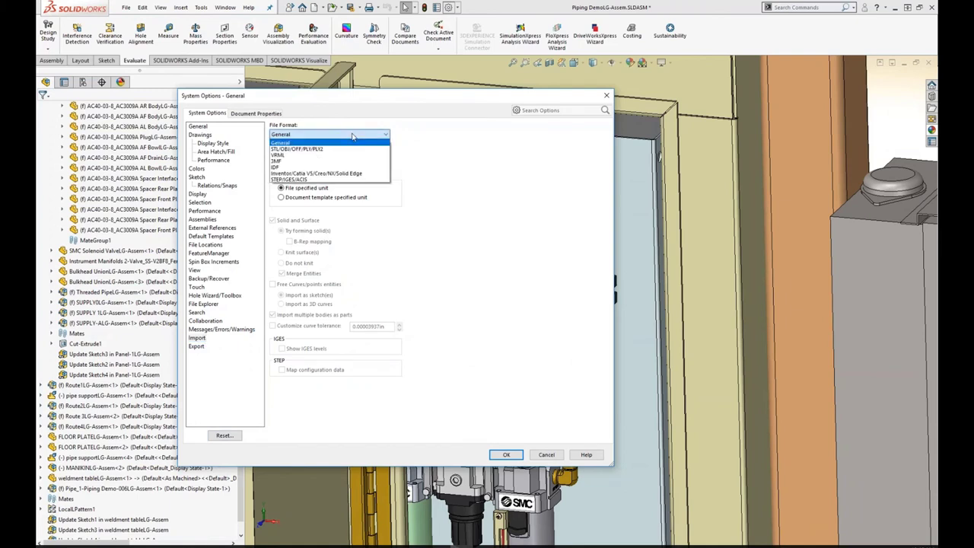
click(340, 173)
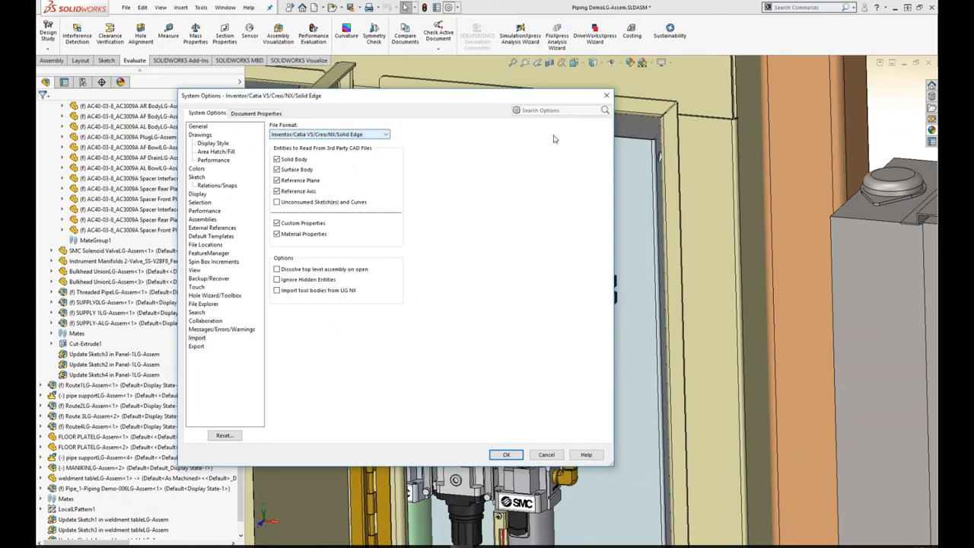
click(606, 97)
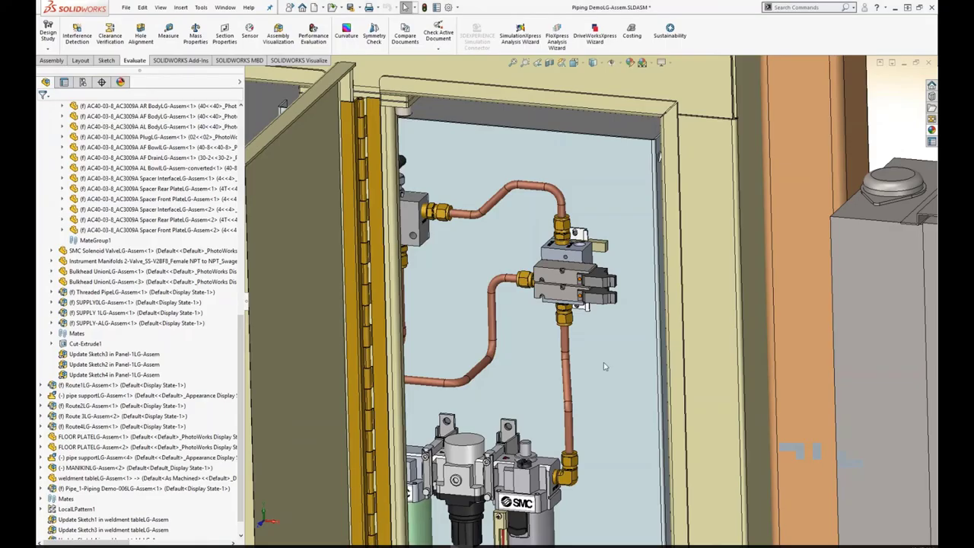
Fit the whole piping assembly in view and filter its feature tree for "imported"
key(f)
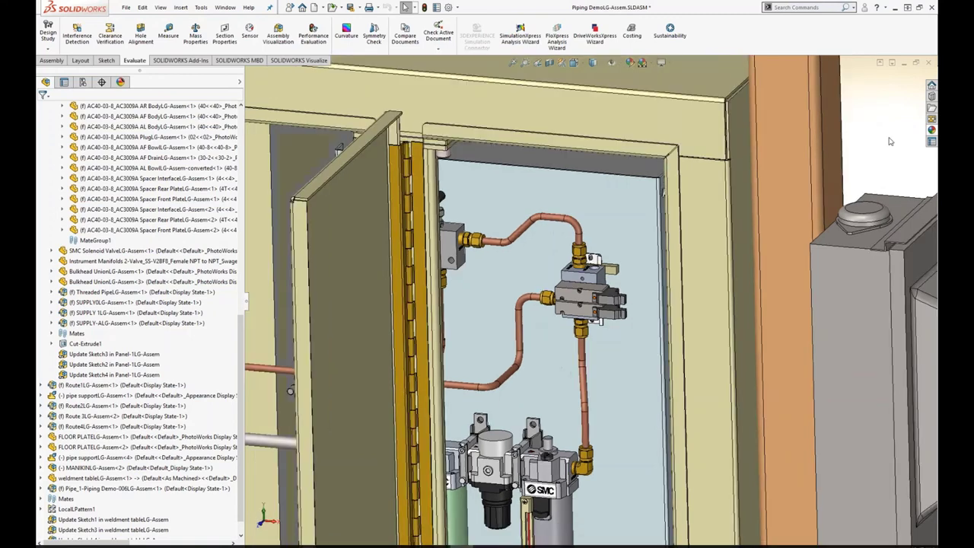
text(im)
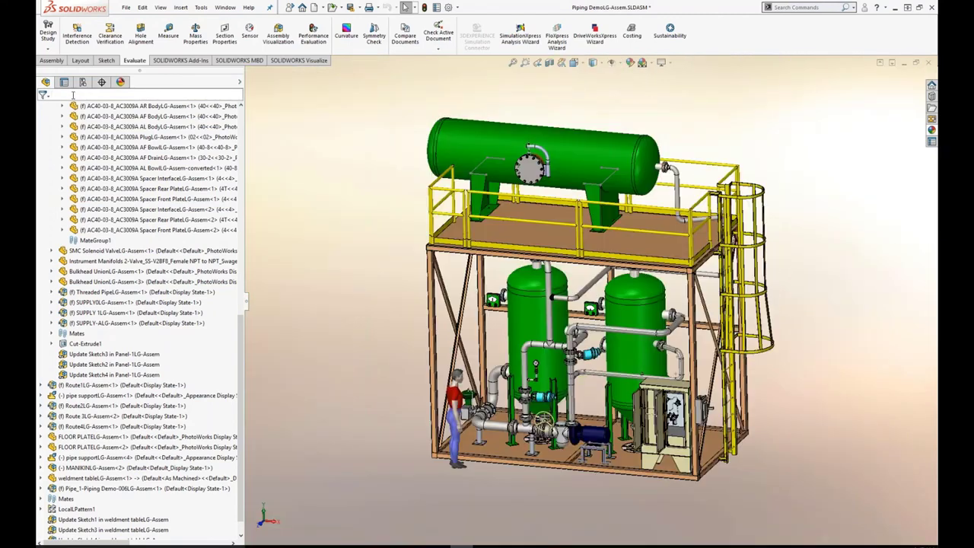
text(ported)
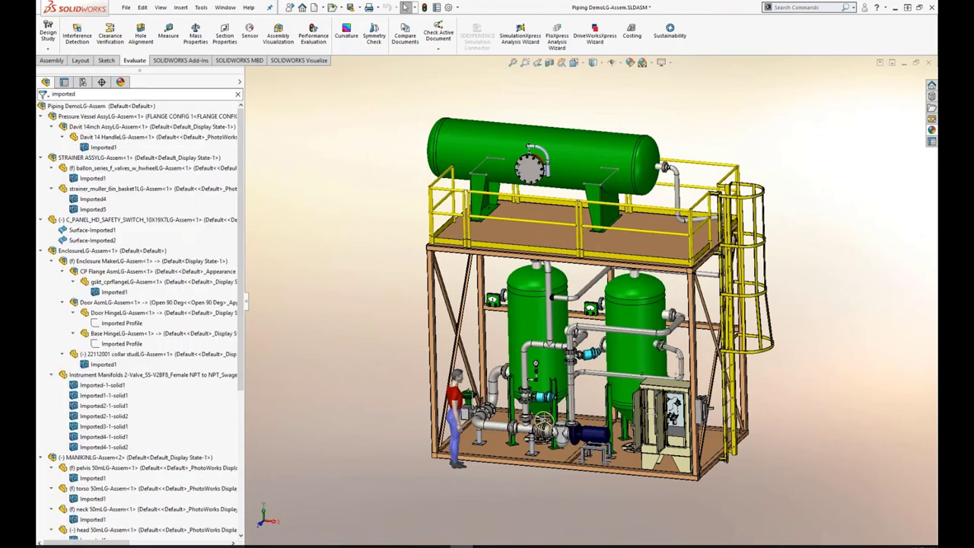
Open the Davit 14 HandleLG-Assem part from the filtered tree in its own window, accepting the older file version
click(105, 137)
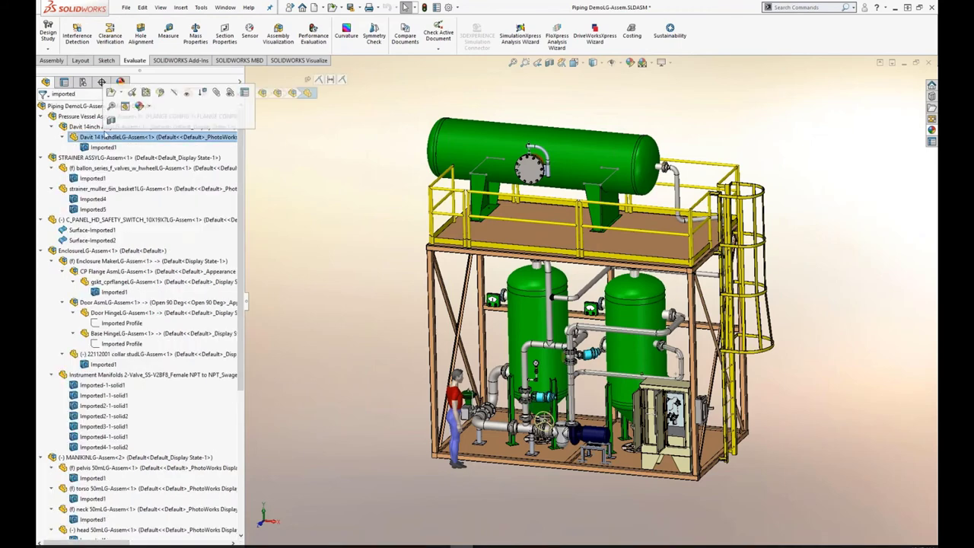
click(132, 93)
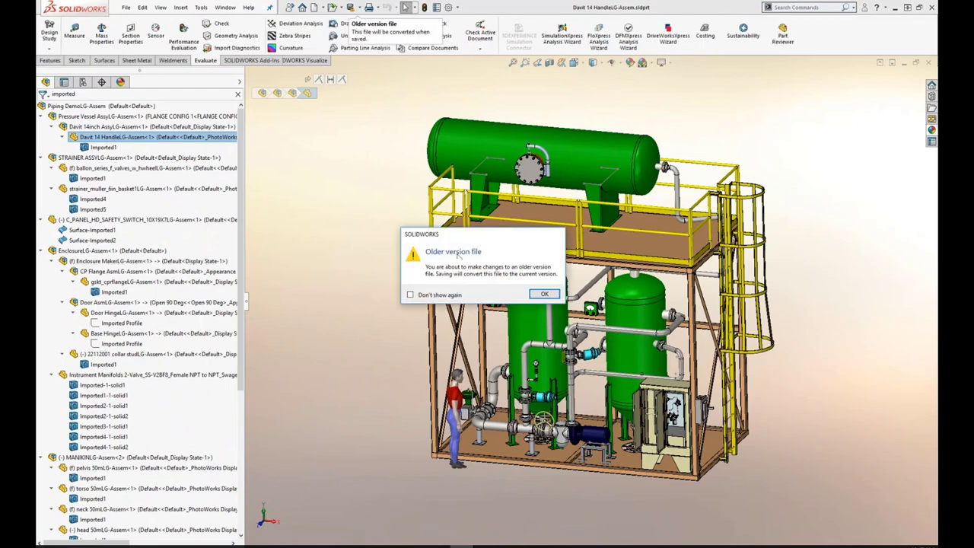
click(533, 293)
scroll(629, 332, up, 2)
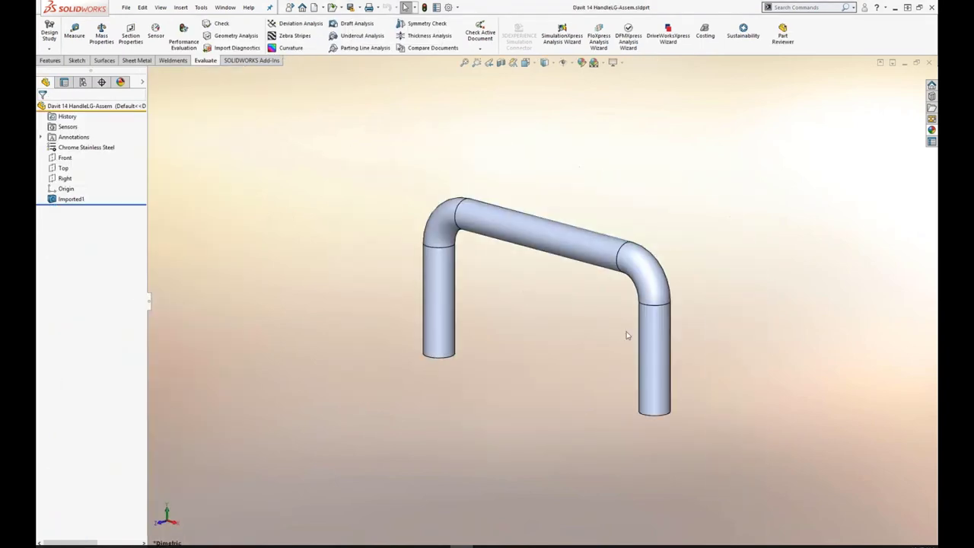
scroll(700, 346, down, 1)
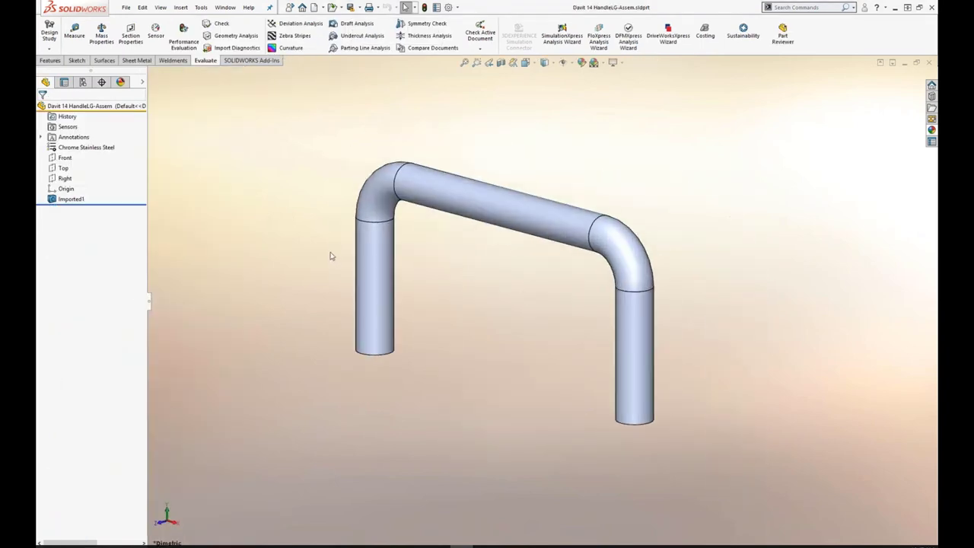
Run Import Diagnostics on the handle's Imported1 feature to look for faulty faces and gaps, and leave the command
right_click(76, 199)
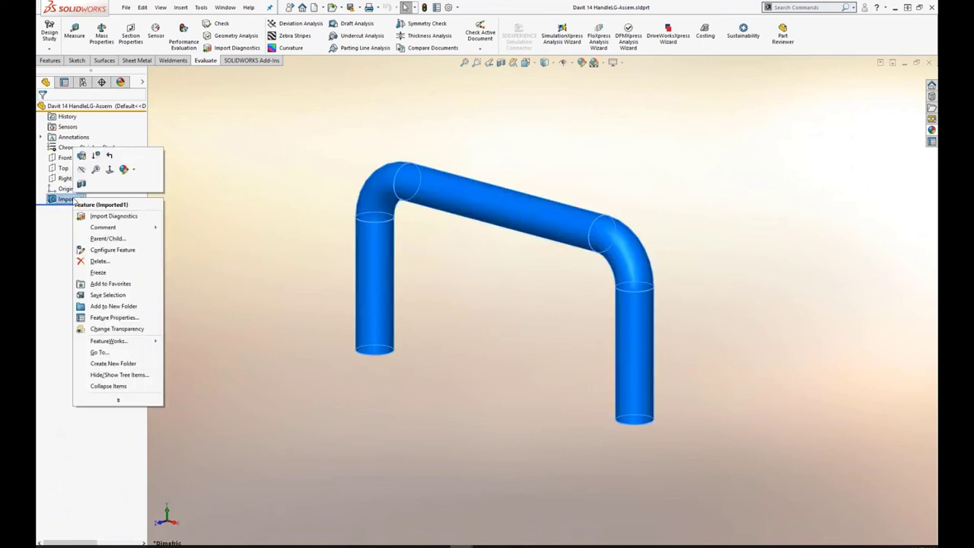
click(114, 217)
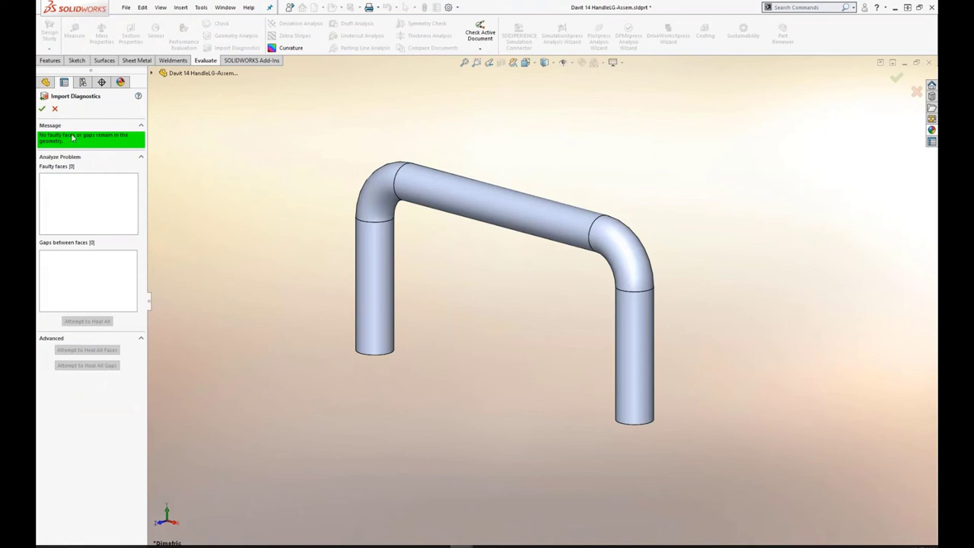
click(54, 110)
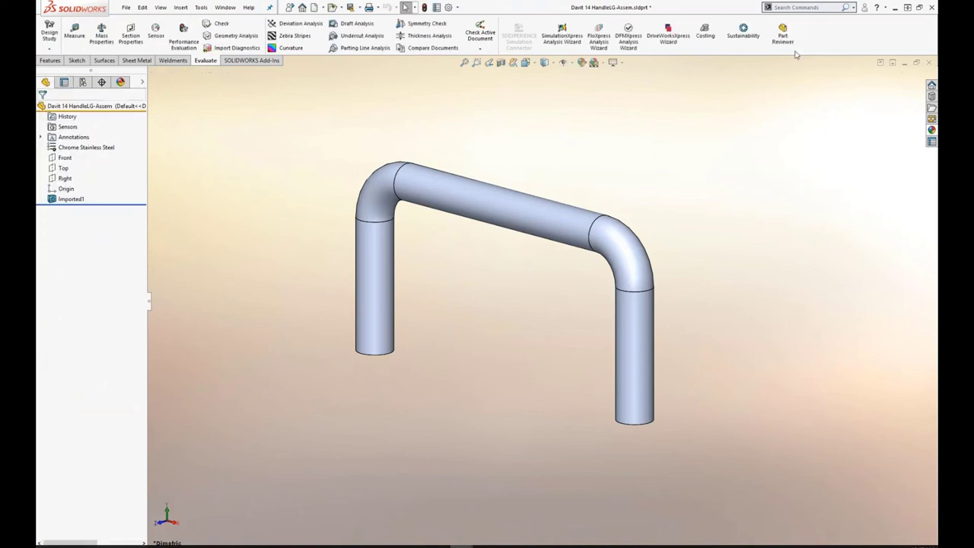
Find the Check command by searching for "check" and run it on the handle with the stringent solid/surface check enabled
click(798, 12)
text(check)
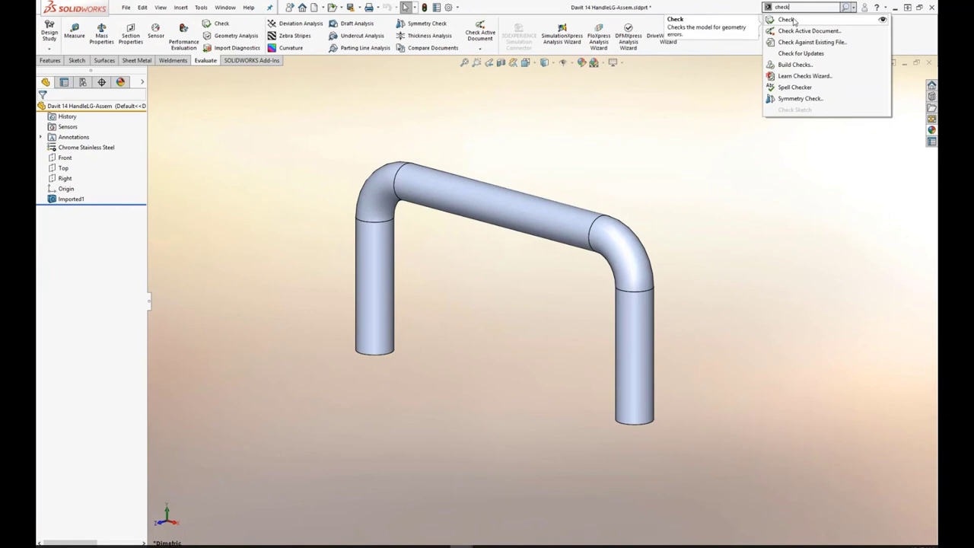
click(791, 20)
click(247, 218)
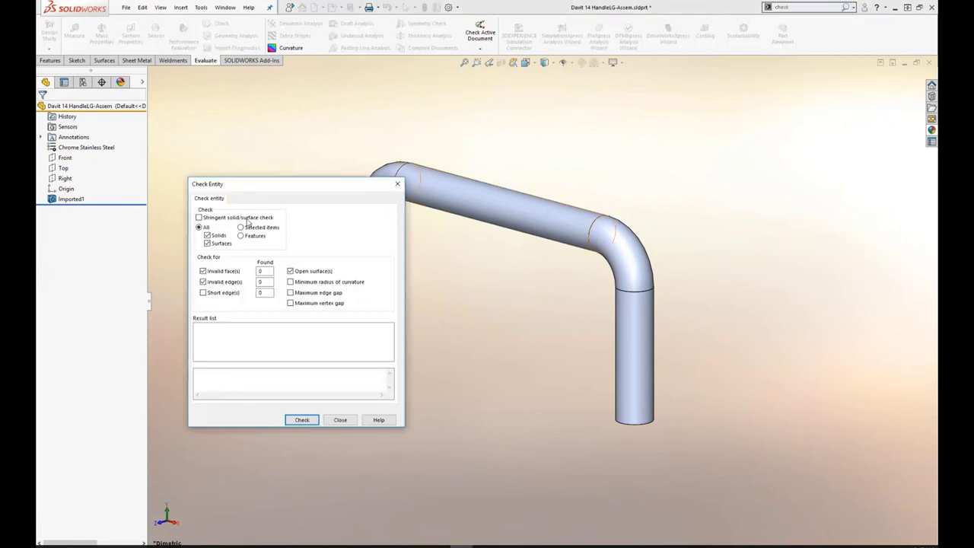
click(312, 424)
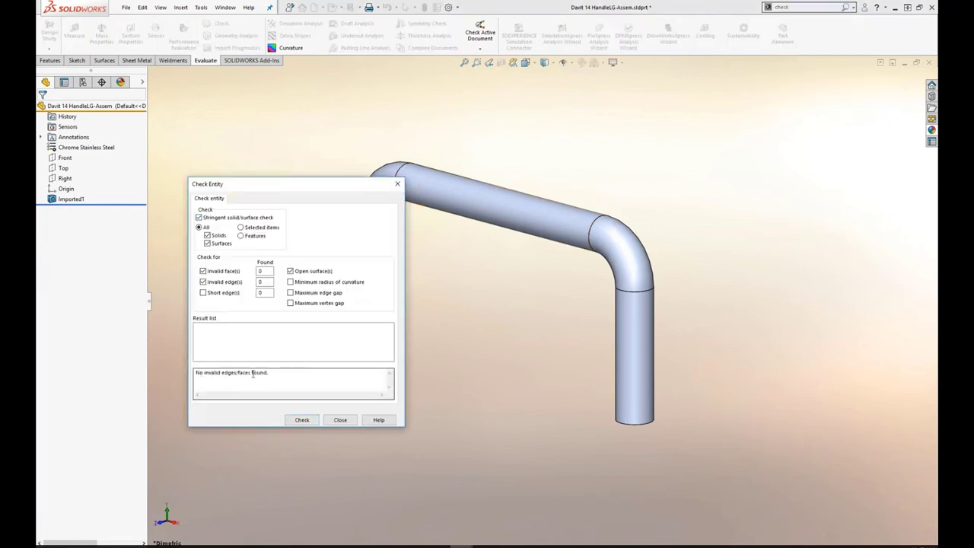
click(397, 185)
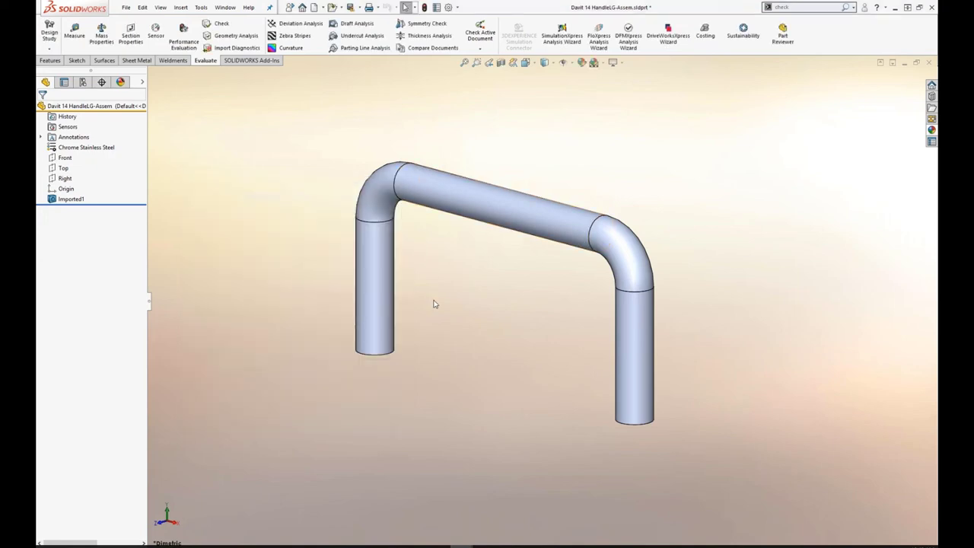